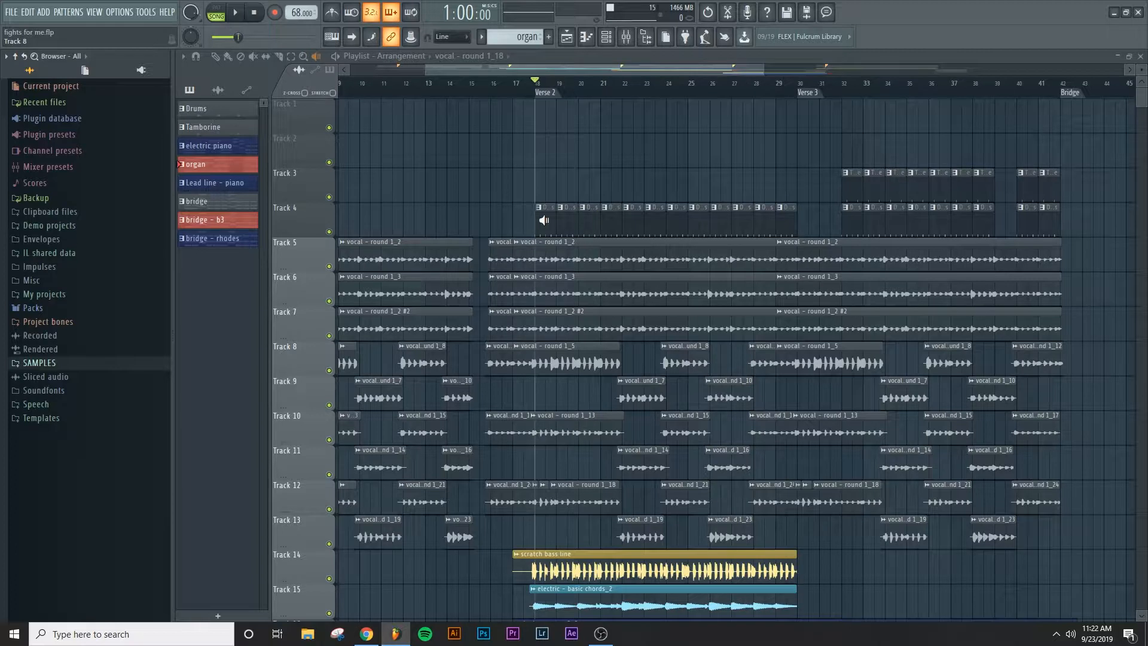
Play a few bars of the existing arrangement from the Verse 2 marker, and stop playback
scroll(598, 413, down, 4)
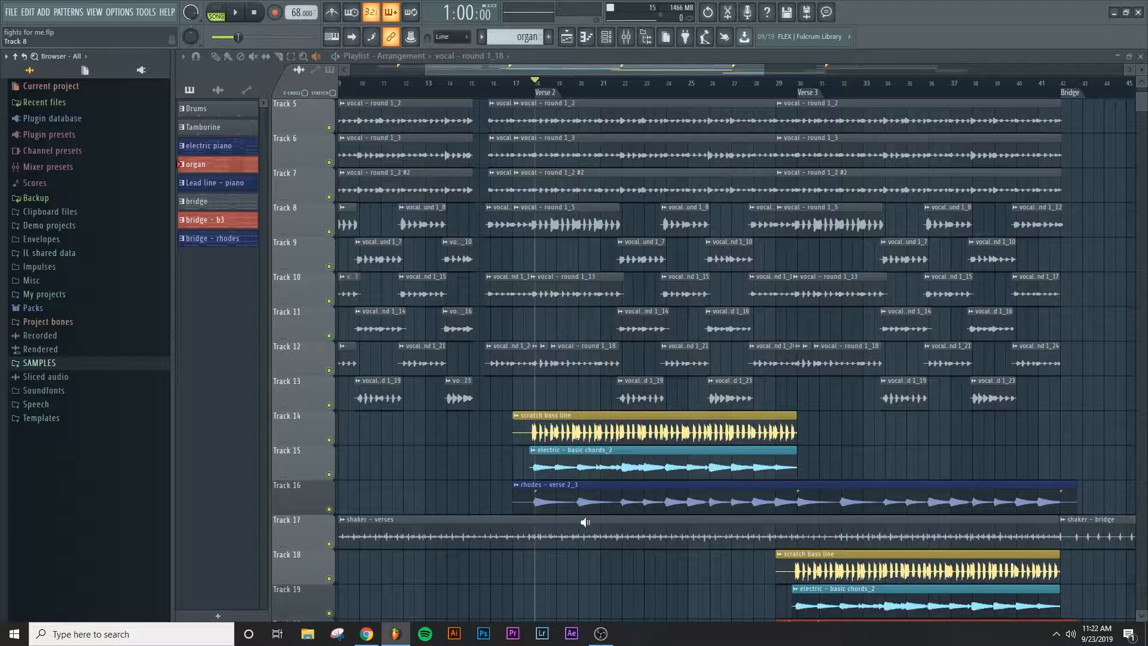
scroll(682, 311, up, 3)
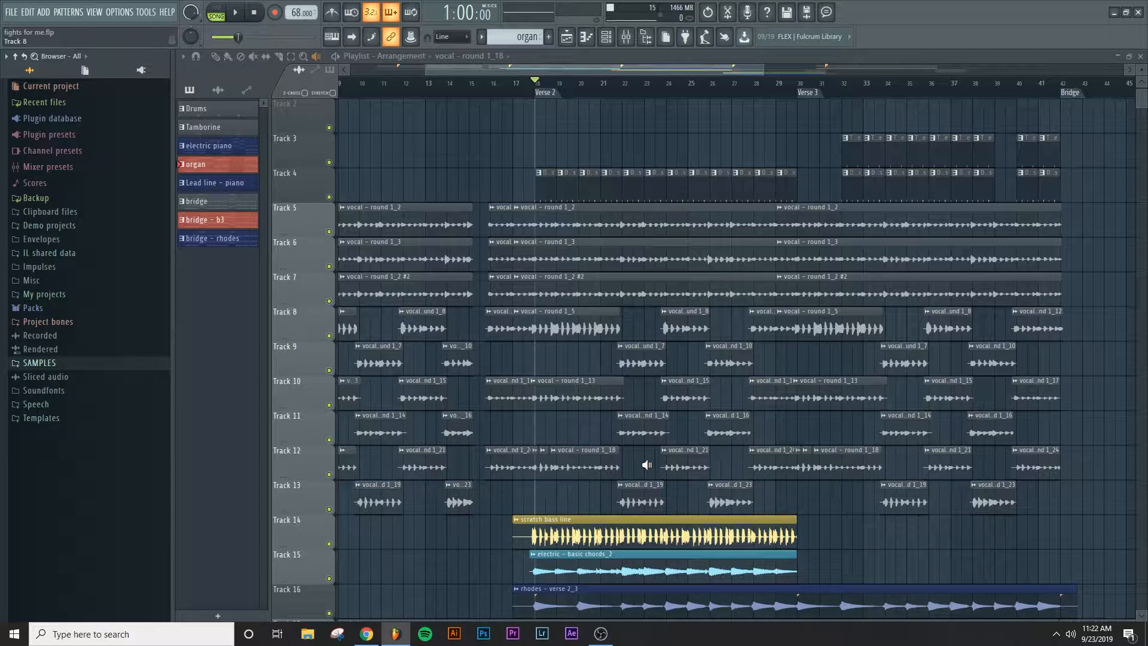
key(space)
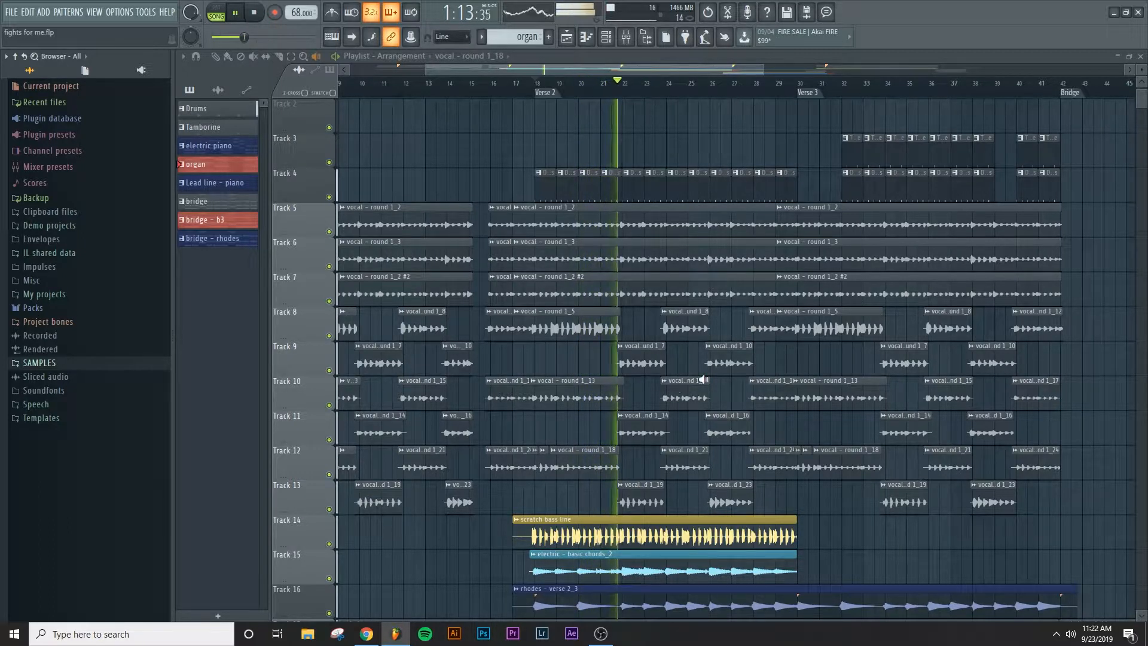
key(space)
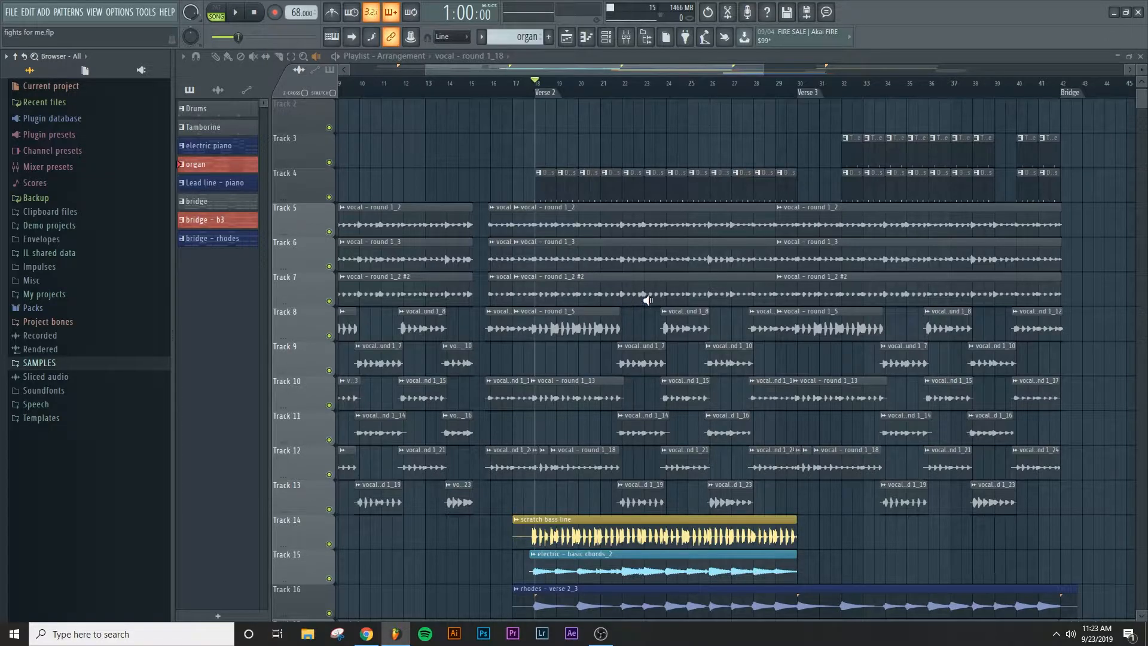
In the mixer, set the audio input source of Insert 24 to the mono Input 1
key(F9)
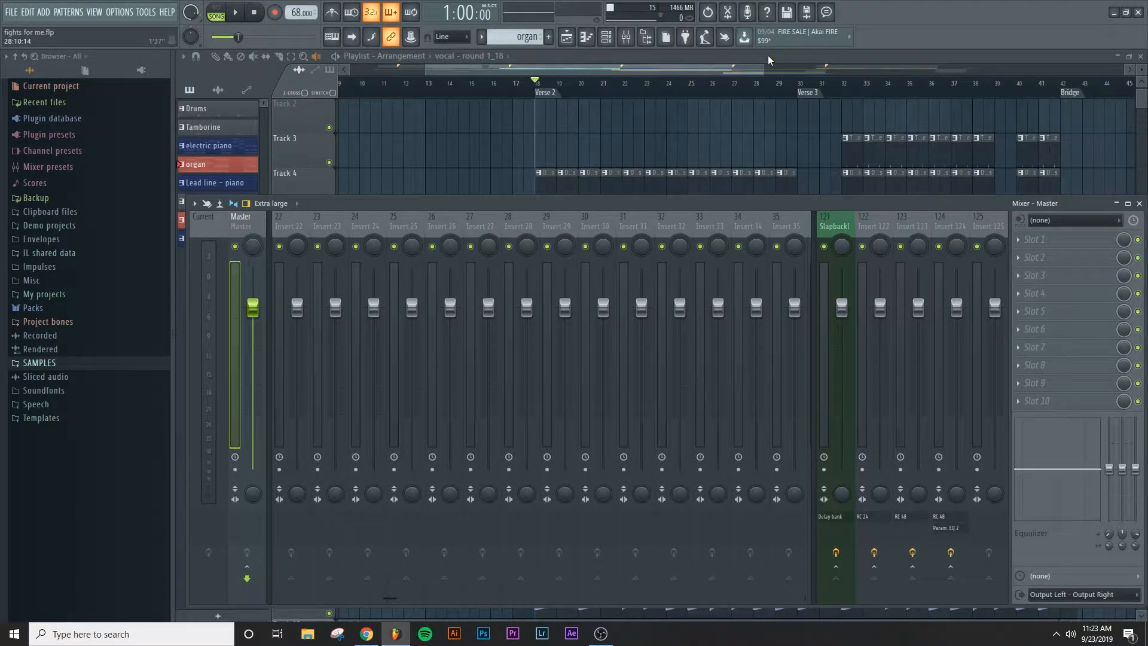
key(F9)
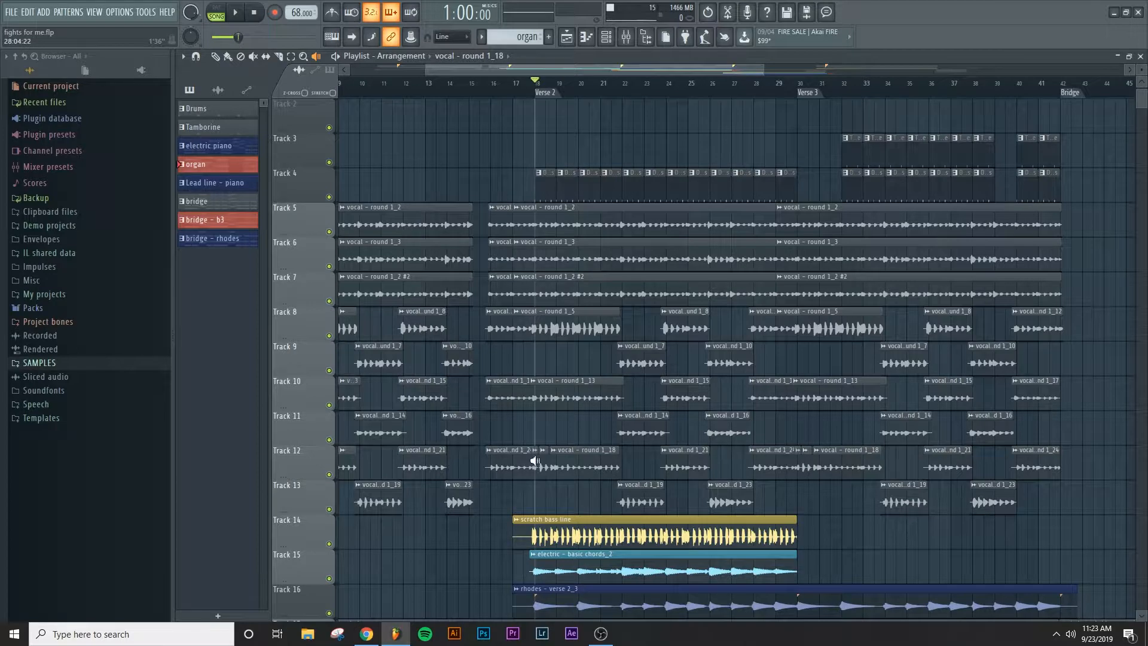
key(F9)
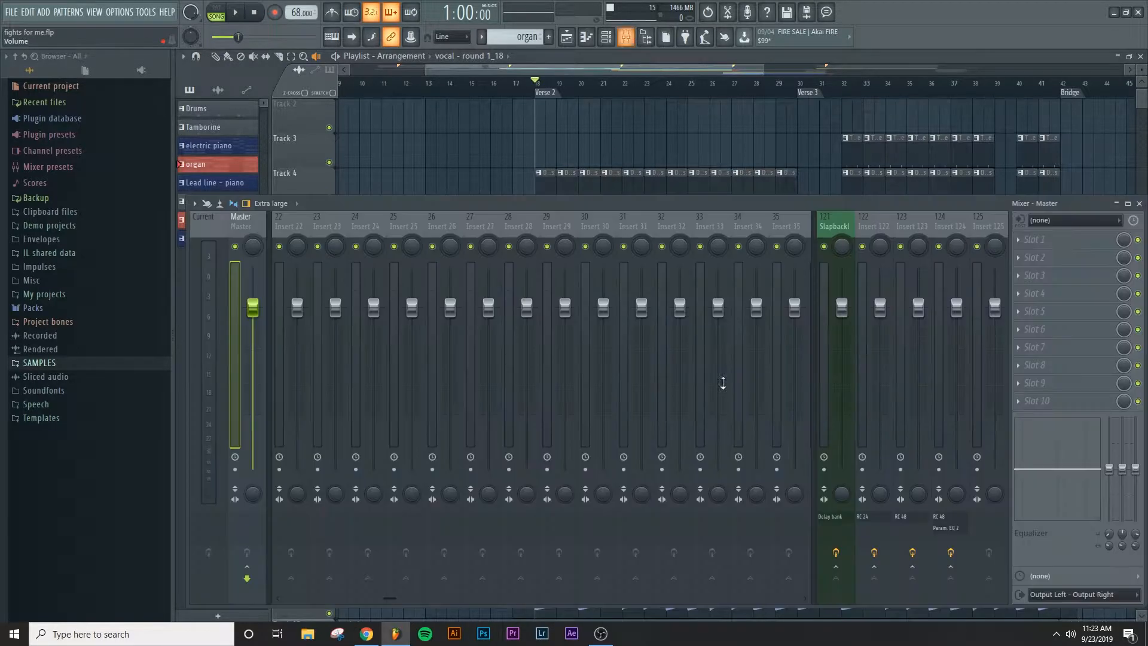
click(373, 229)
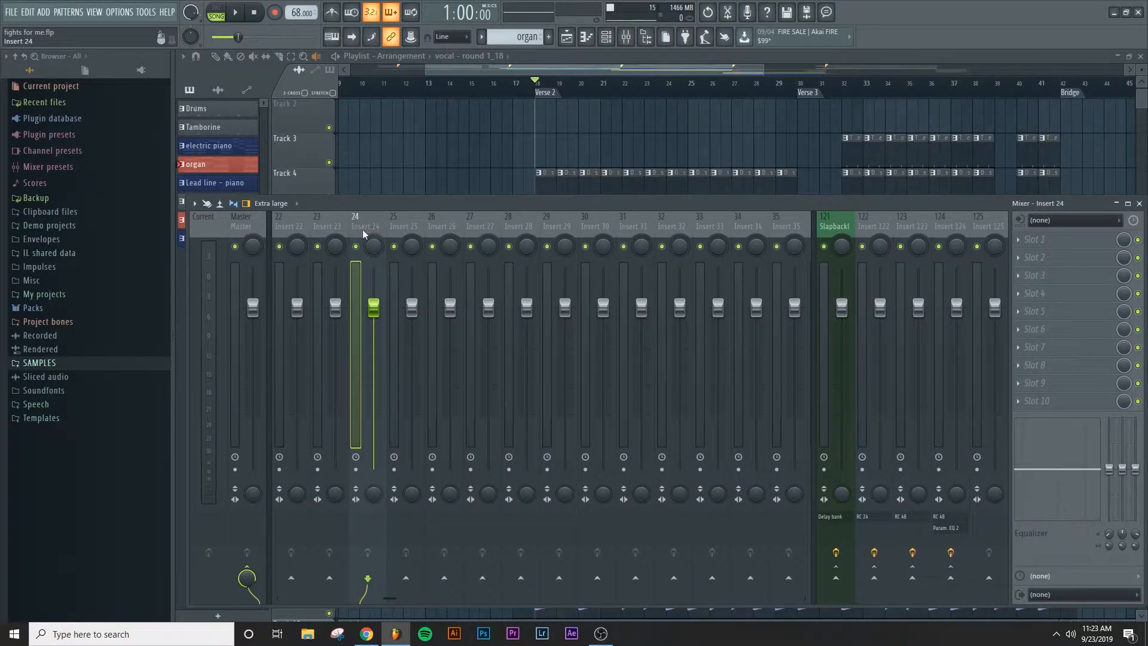
click(391, 598)
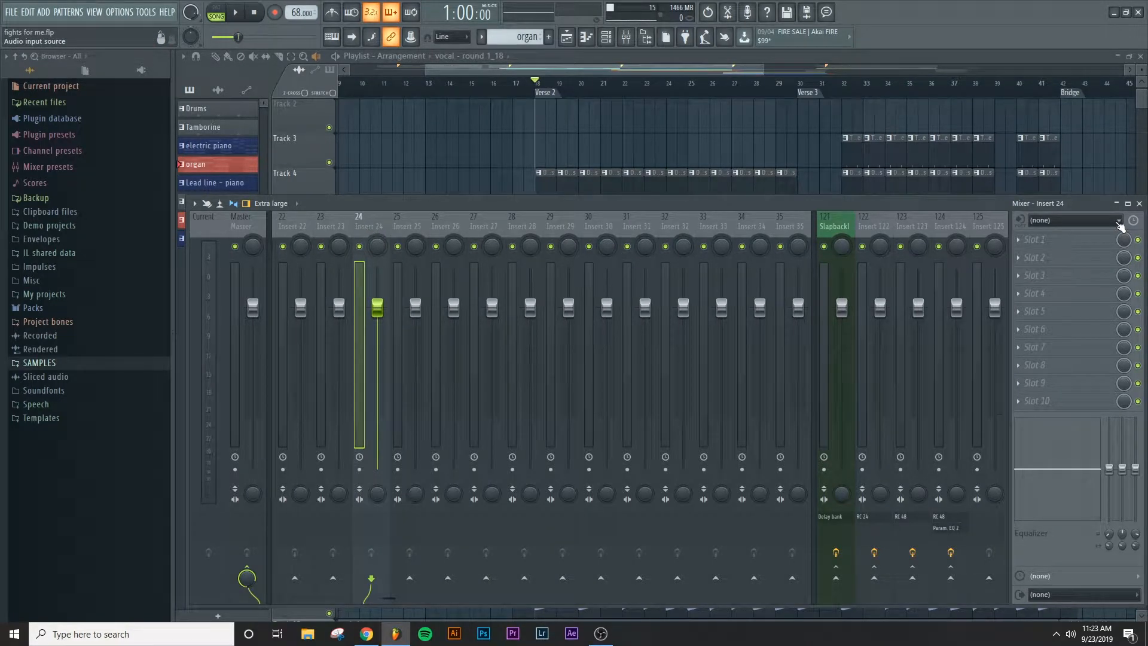
click(1119, 223)
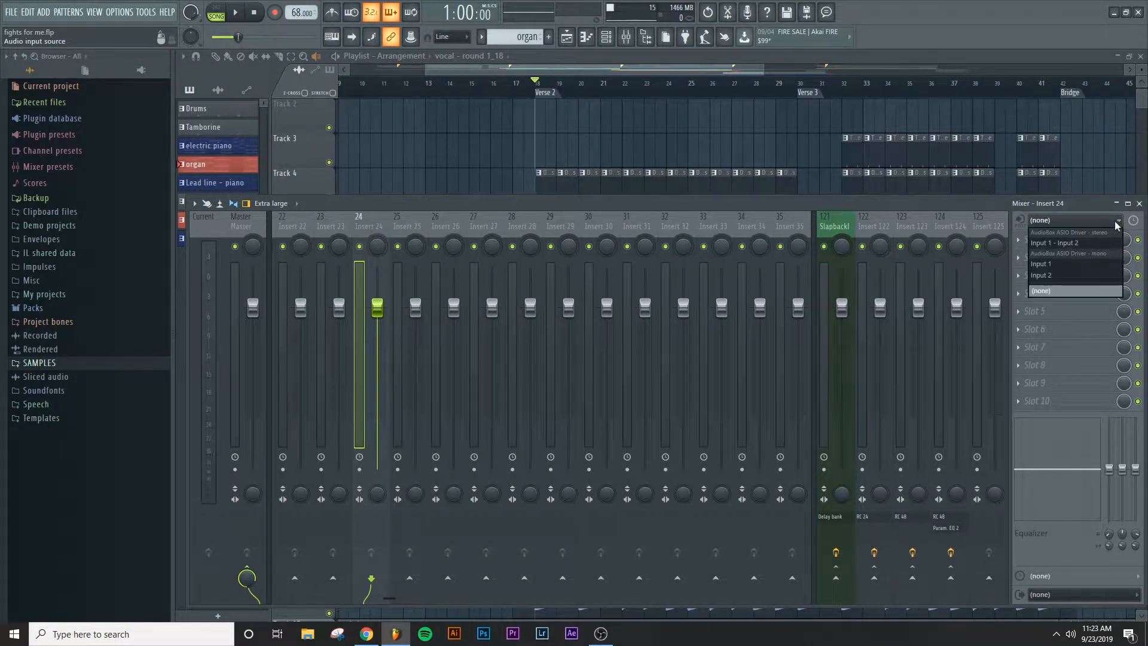
click(1042, 265)
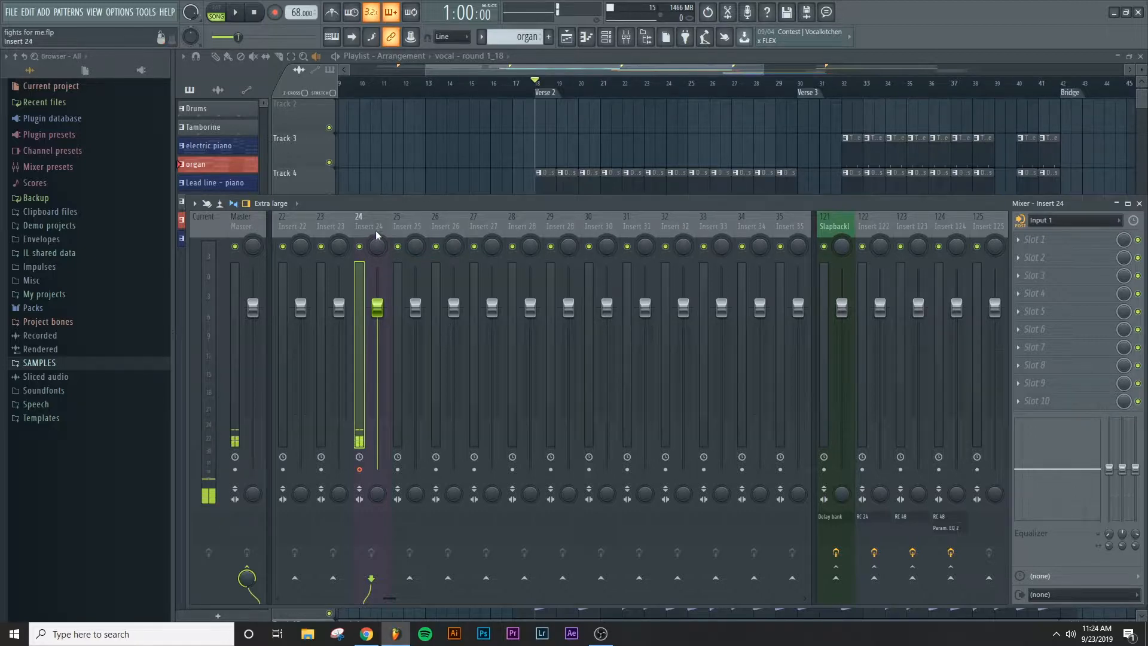
Rename mixer track Insert 24 to Vox
key(F2)
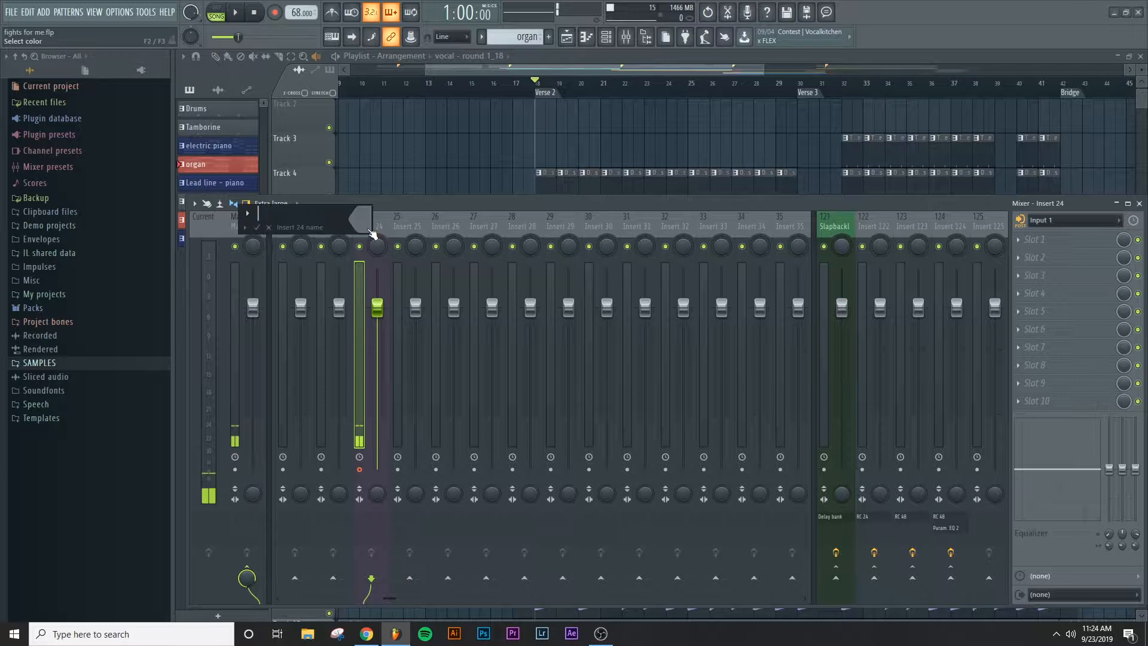
text(Vocal)
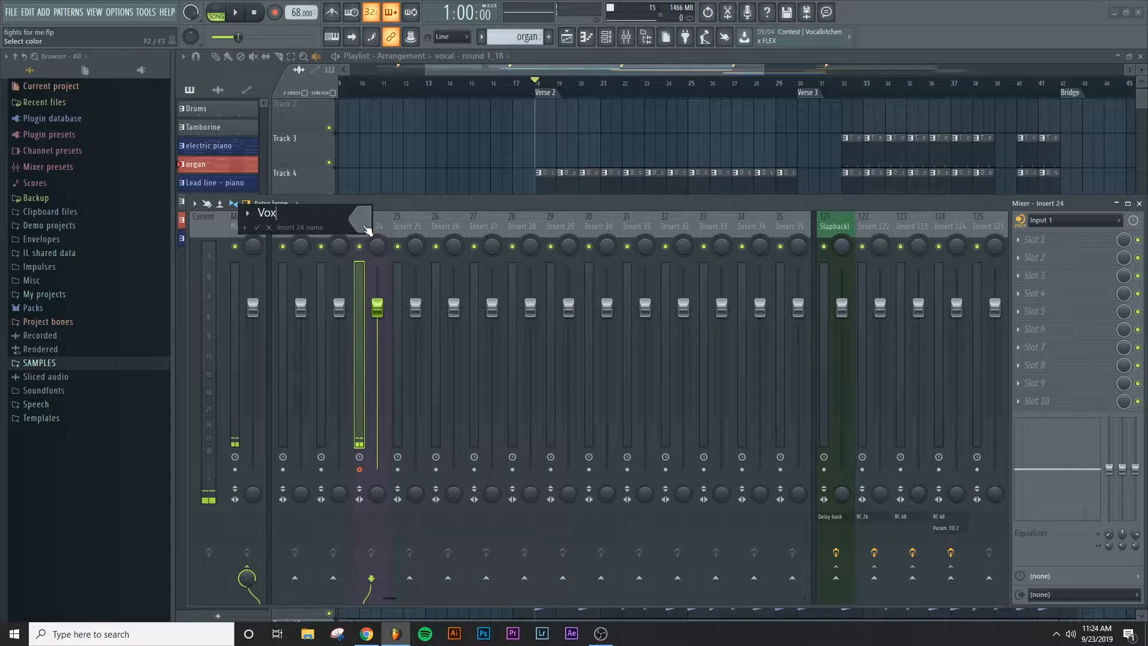
key(Return)
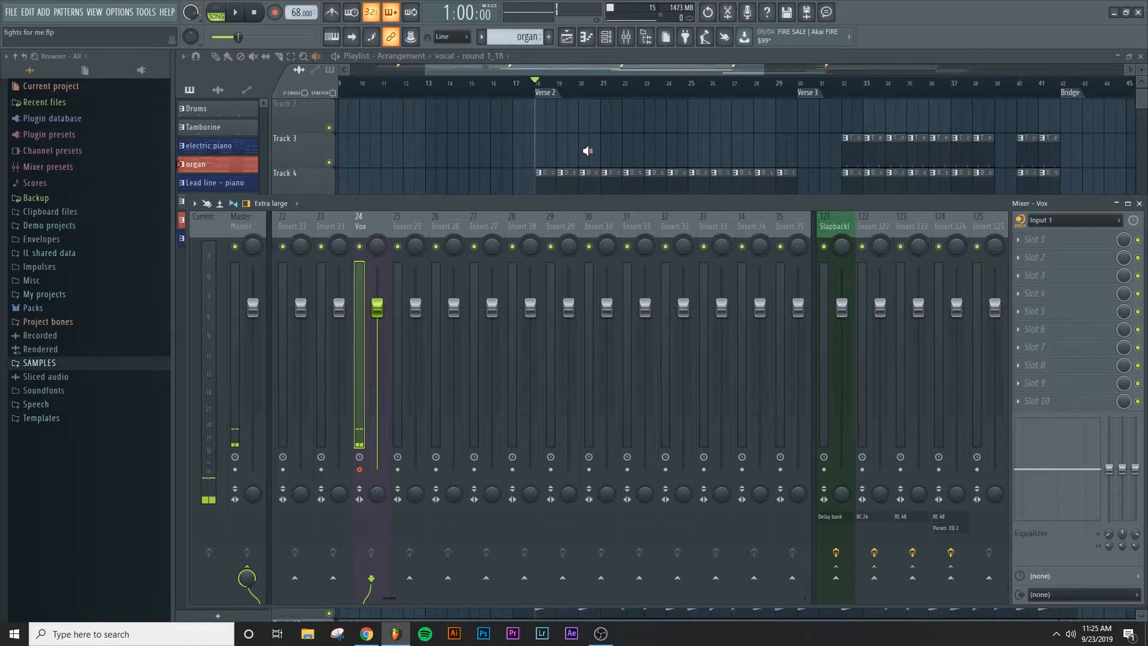
Set the project data folder to D:\songs\Fights for Me - Recreate and save the current project in it
key(F10)
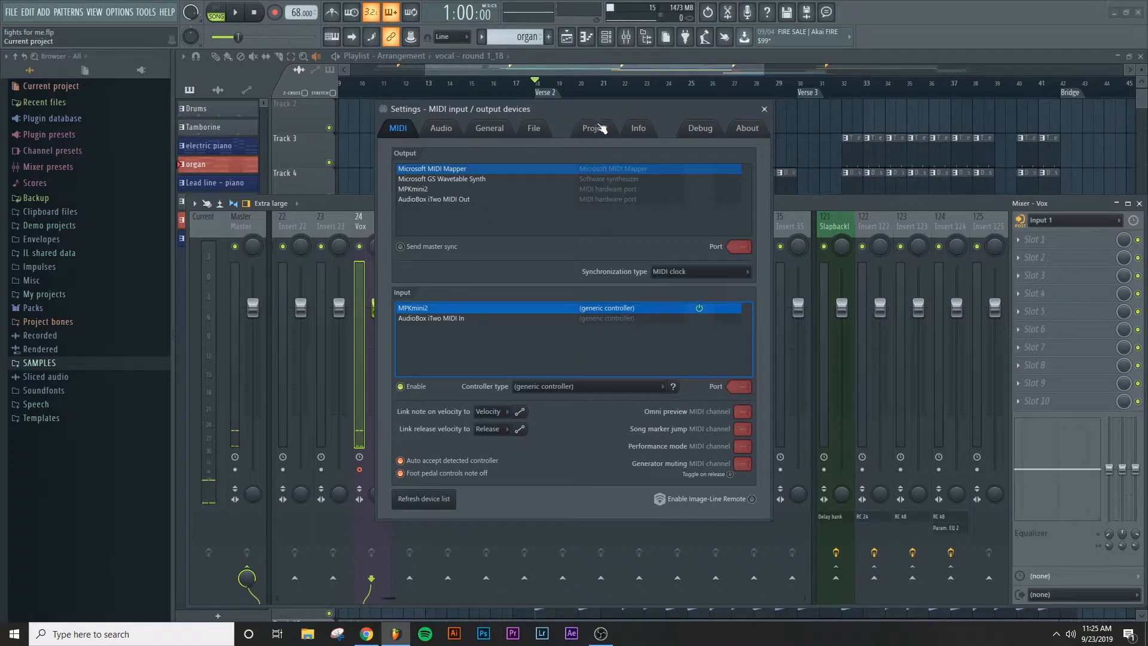
click(595, 128)
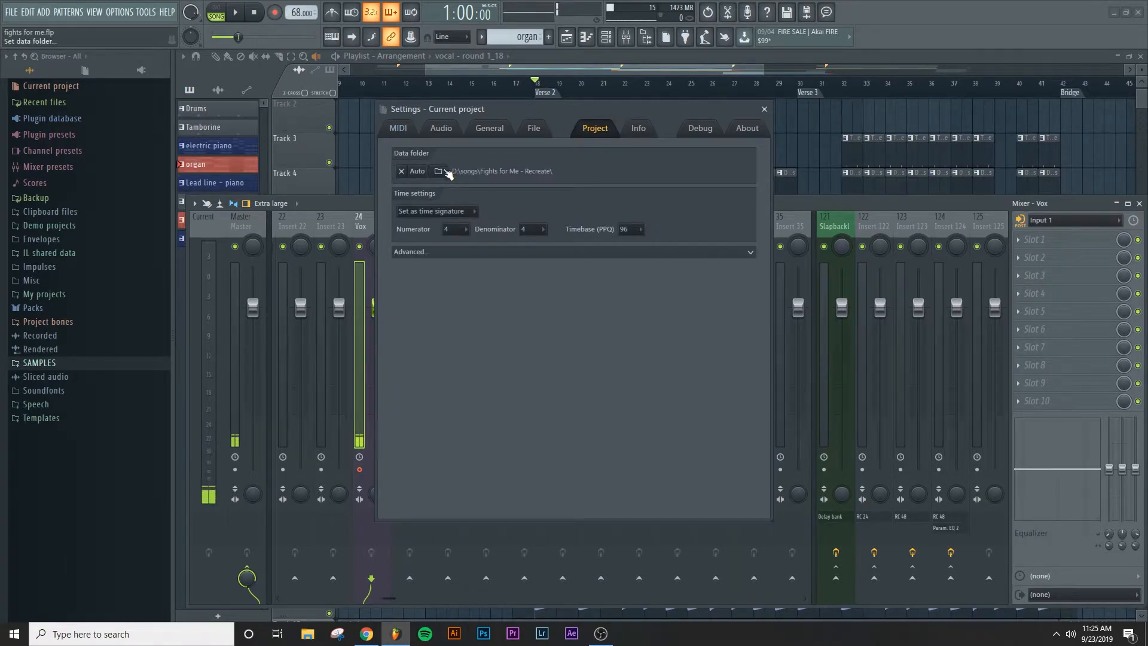
click(439, 172)
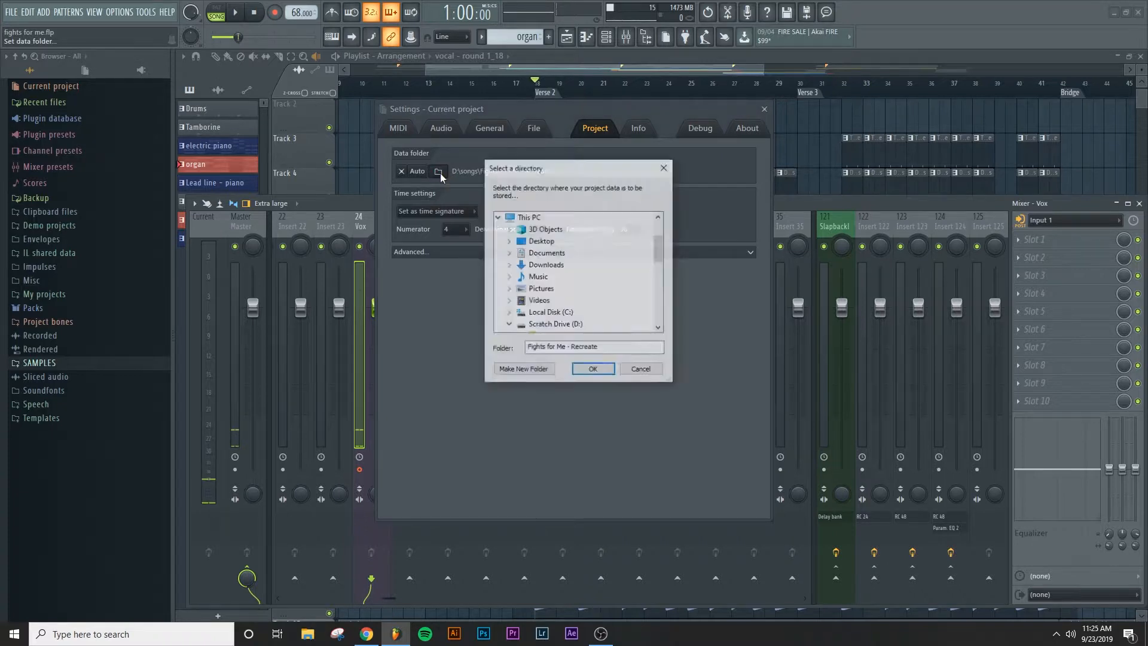
drag(660, 256, 663, 277)
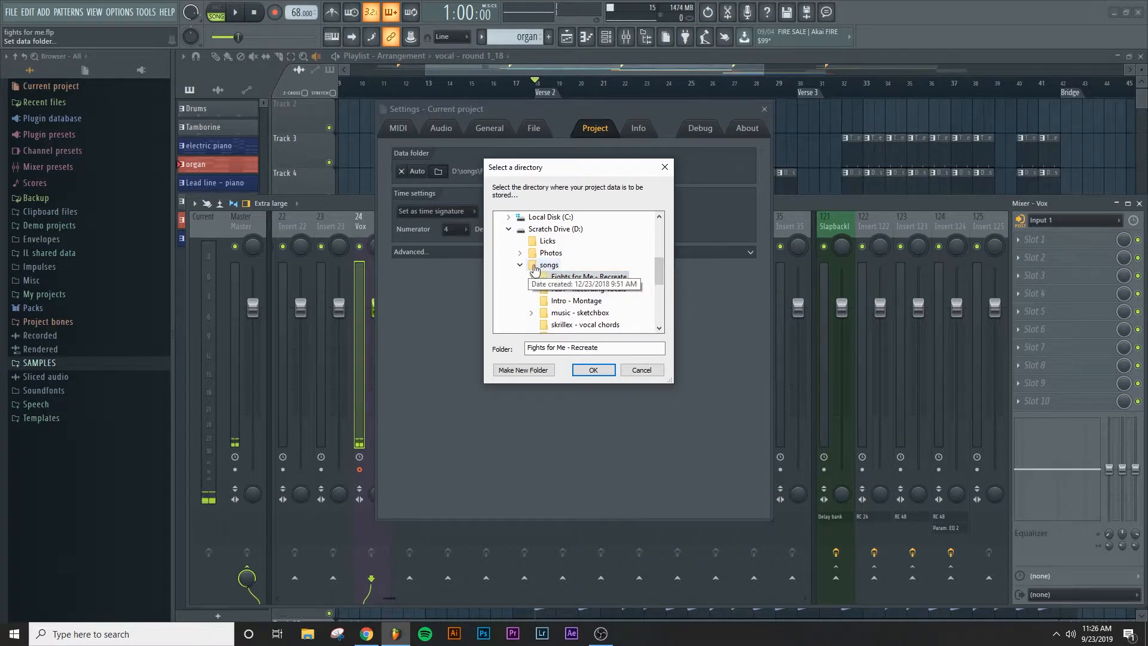
scroll(574, 280, up, 1)
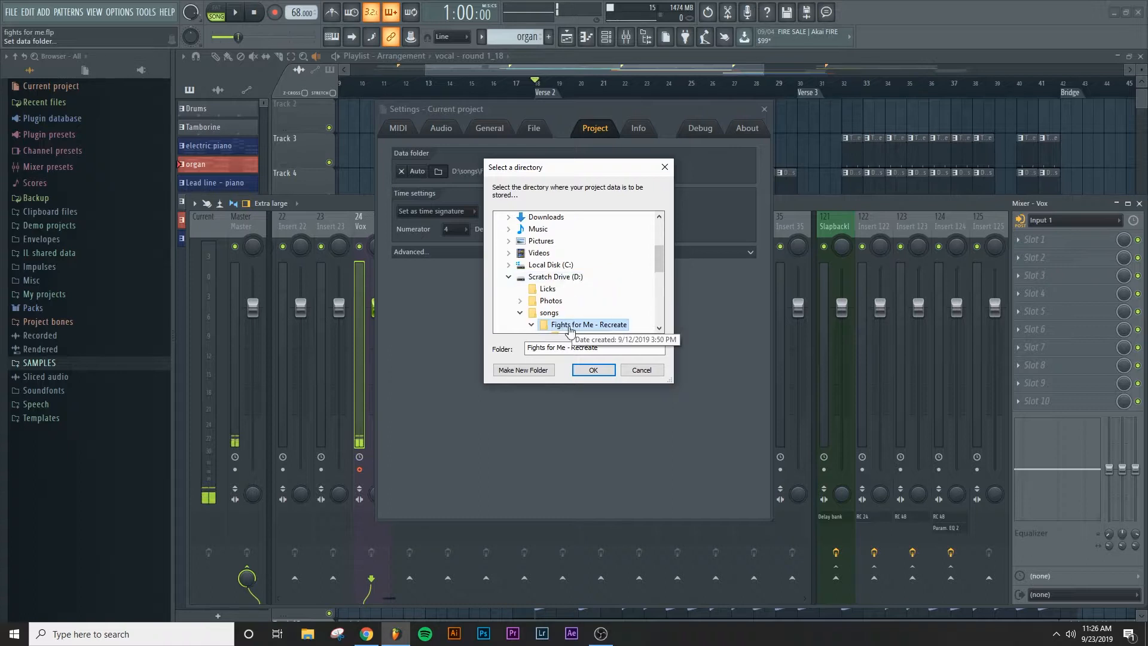
click(598, 372)
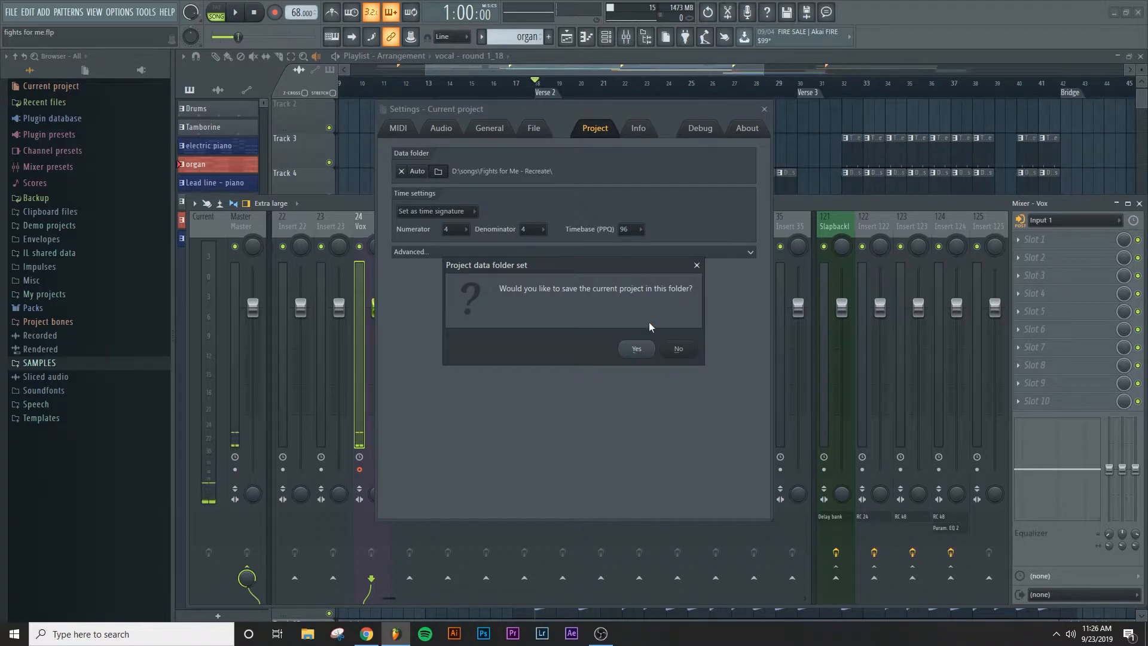
click(636, 348)
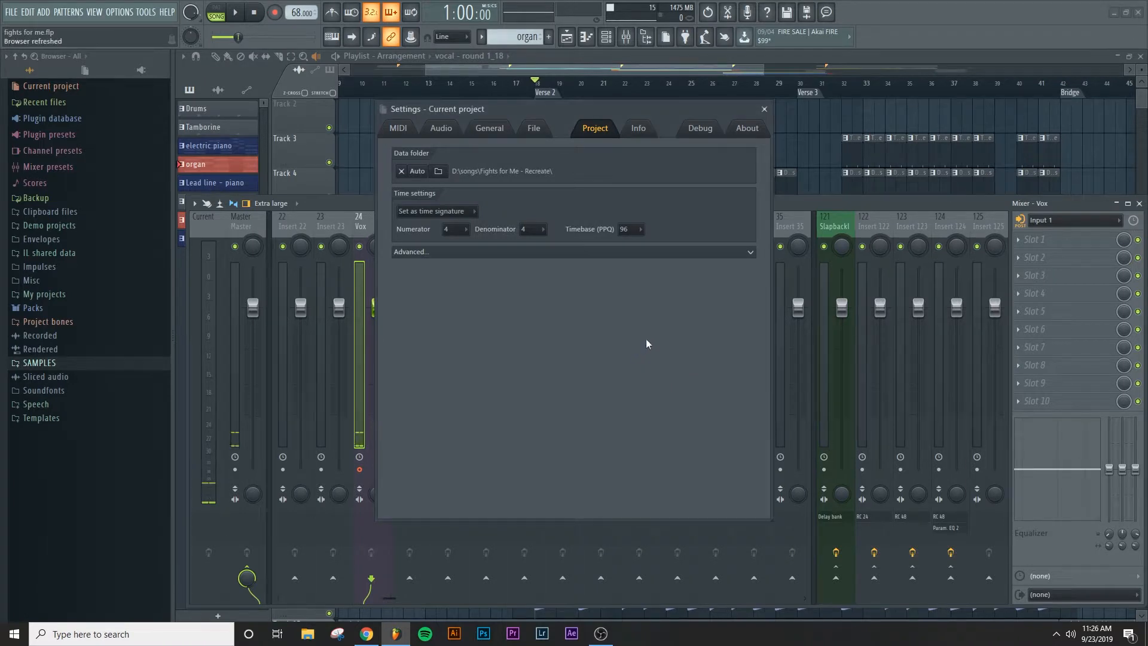
click(765, 109)
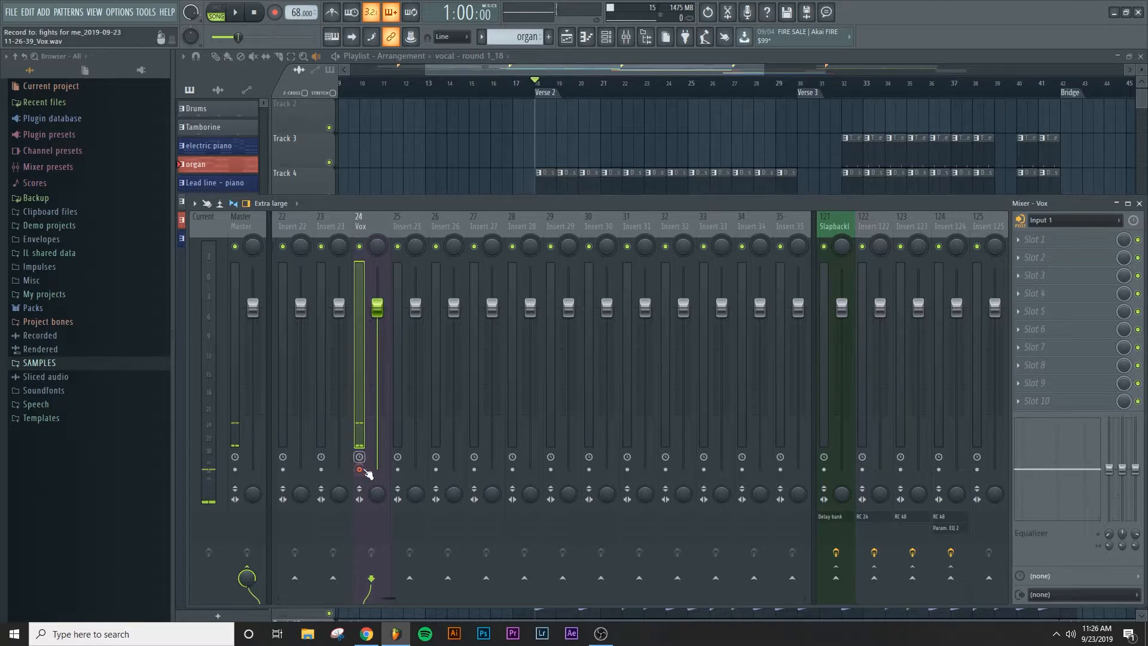
Re-arm the Vox mixer track for disk recording, with "vox - verse 3" as its recording file name
click(360, 470)
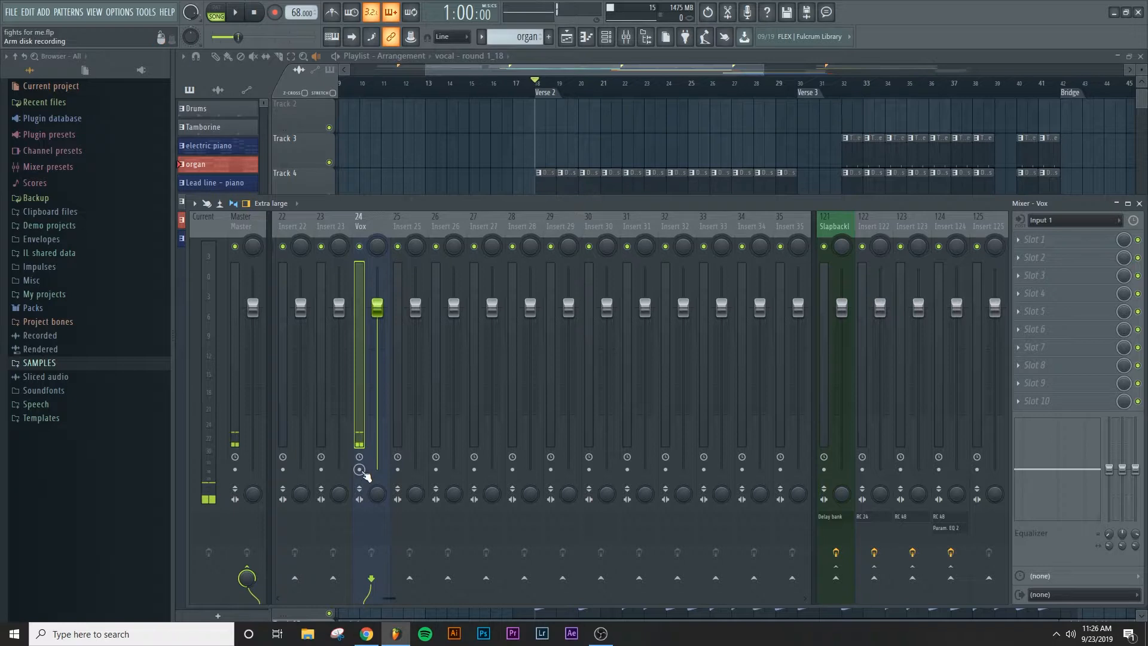
click(360, 470)
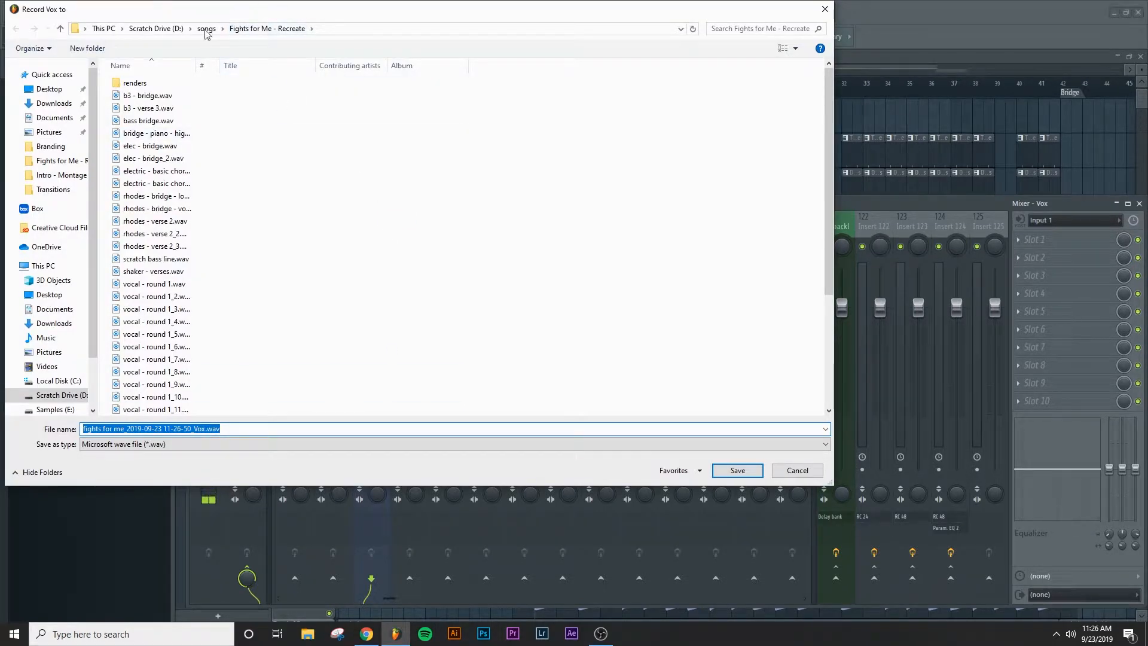
scroll(184, 272, down, 4)
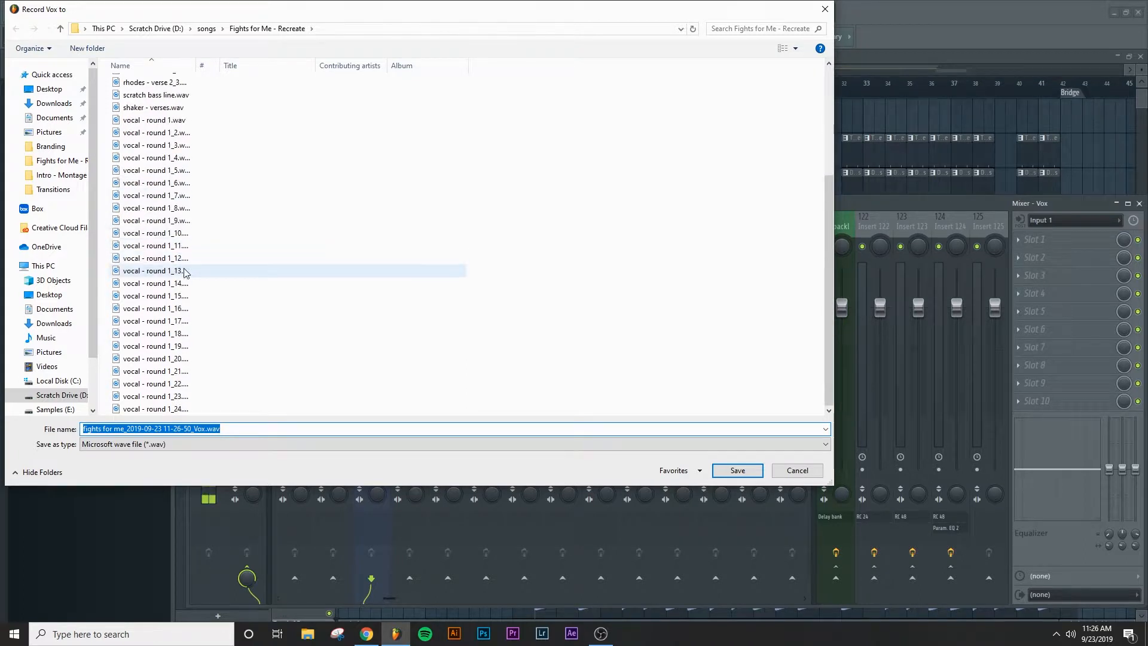
scroll(185, 275, up, 4)
scroll(184, 278, down, 4)
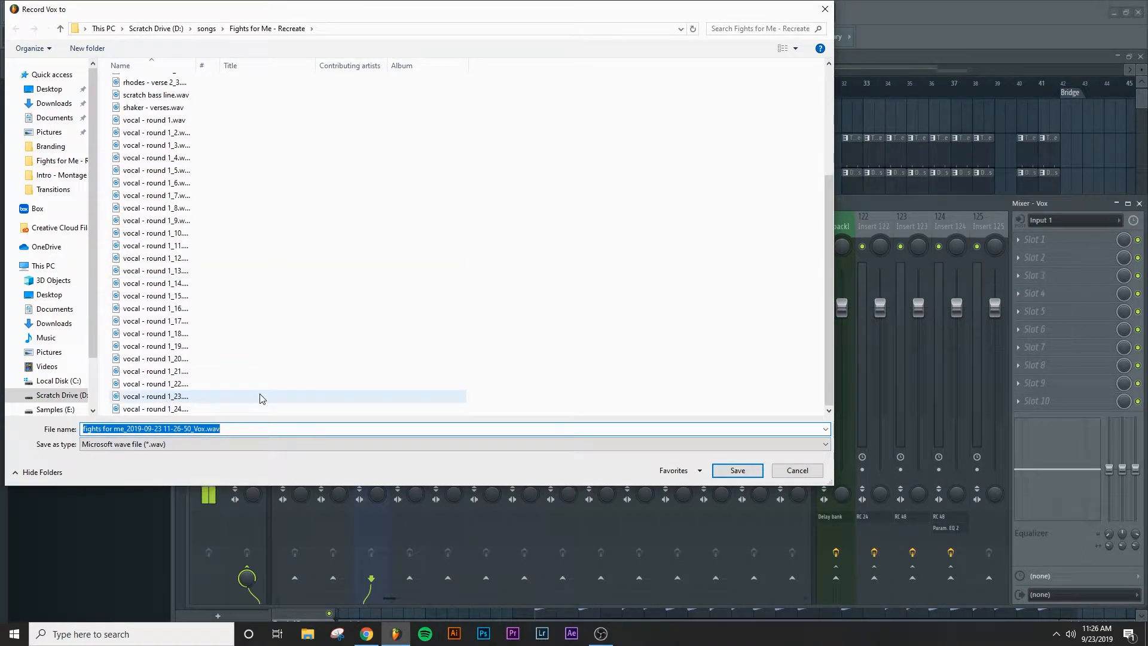
text(vox - verse 3)
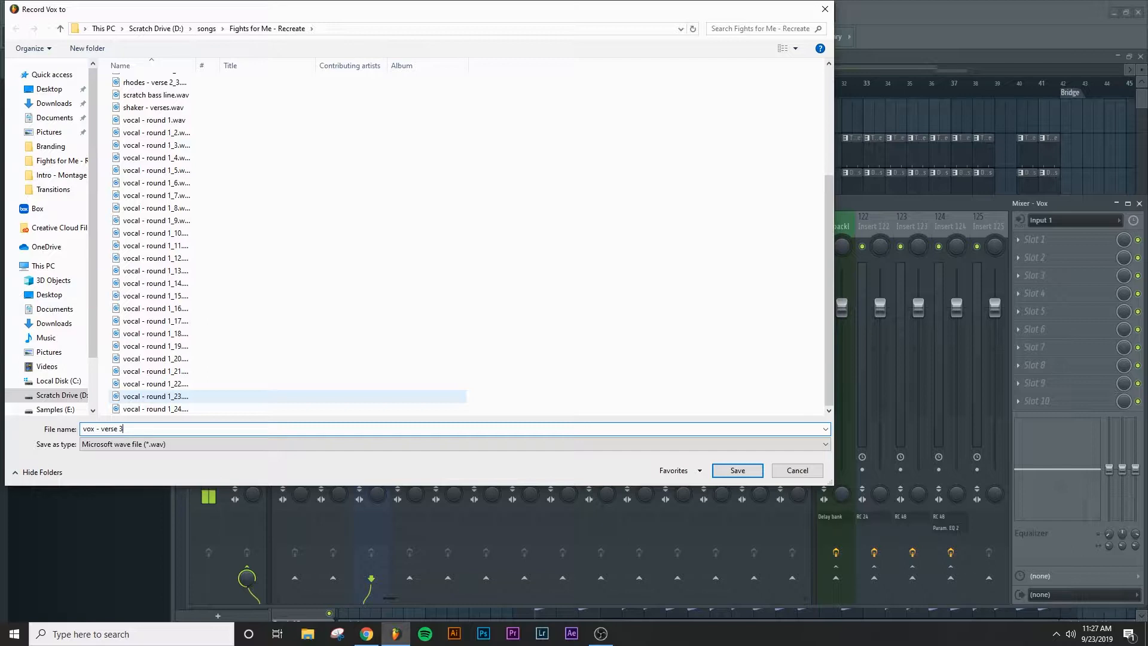
key(Return)
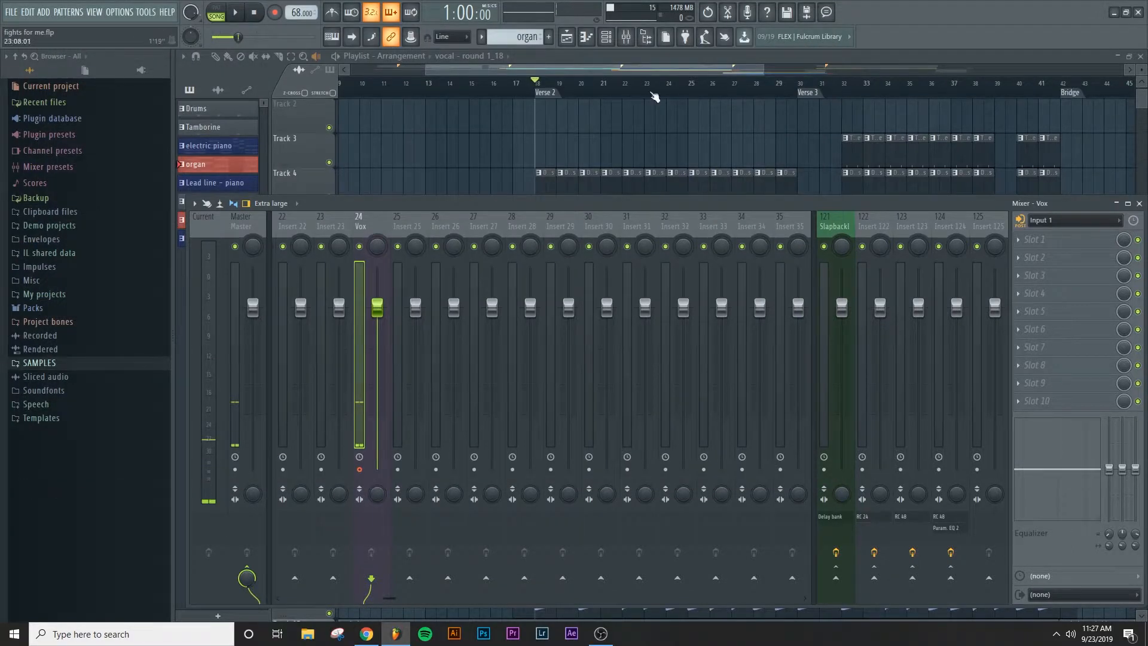
Place the playhead at bar 29, one bar before the Verse 3 marker, and record a vocal take about three bars long
click(798, 85)
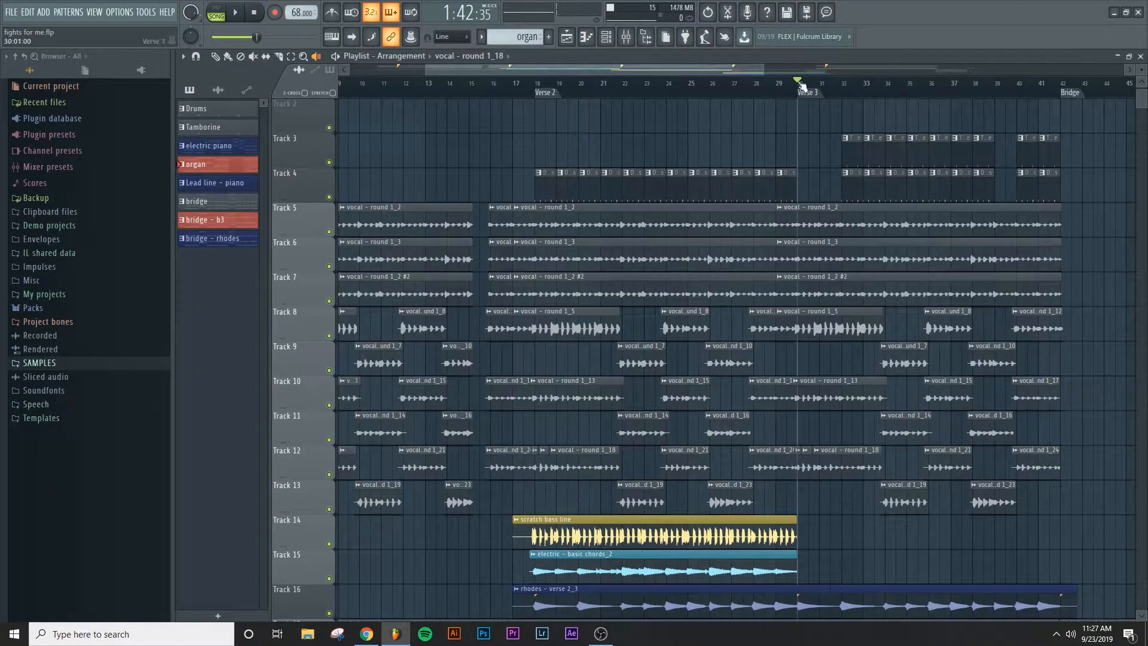
drag(676, 68, 744, 69)
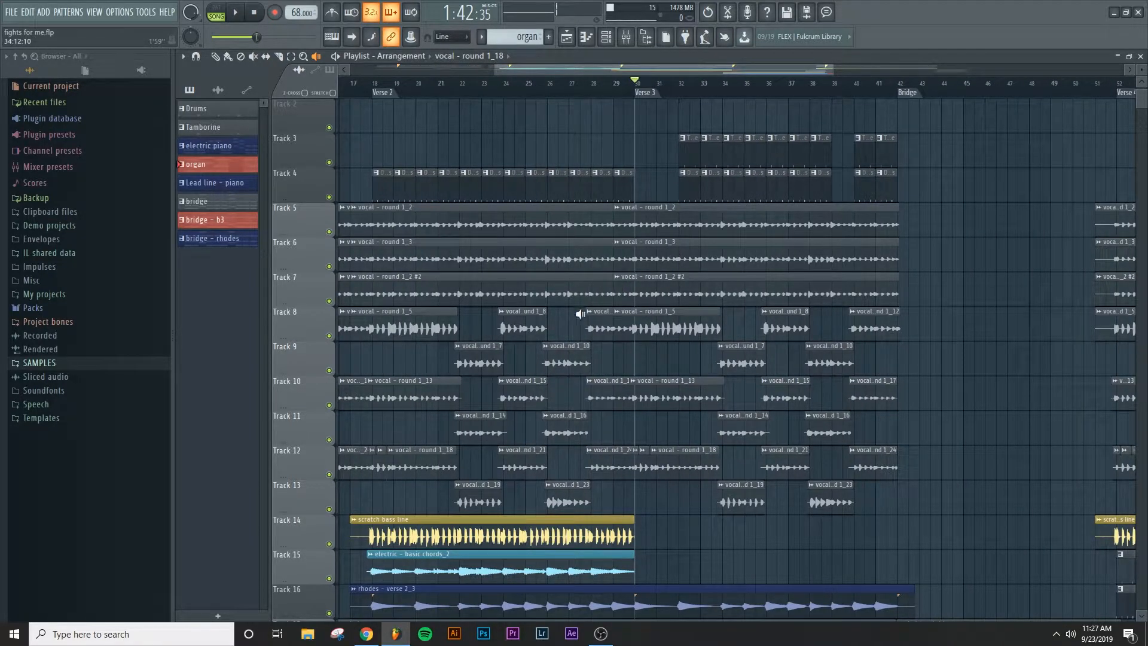
key(F9)
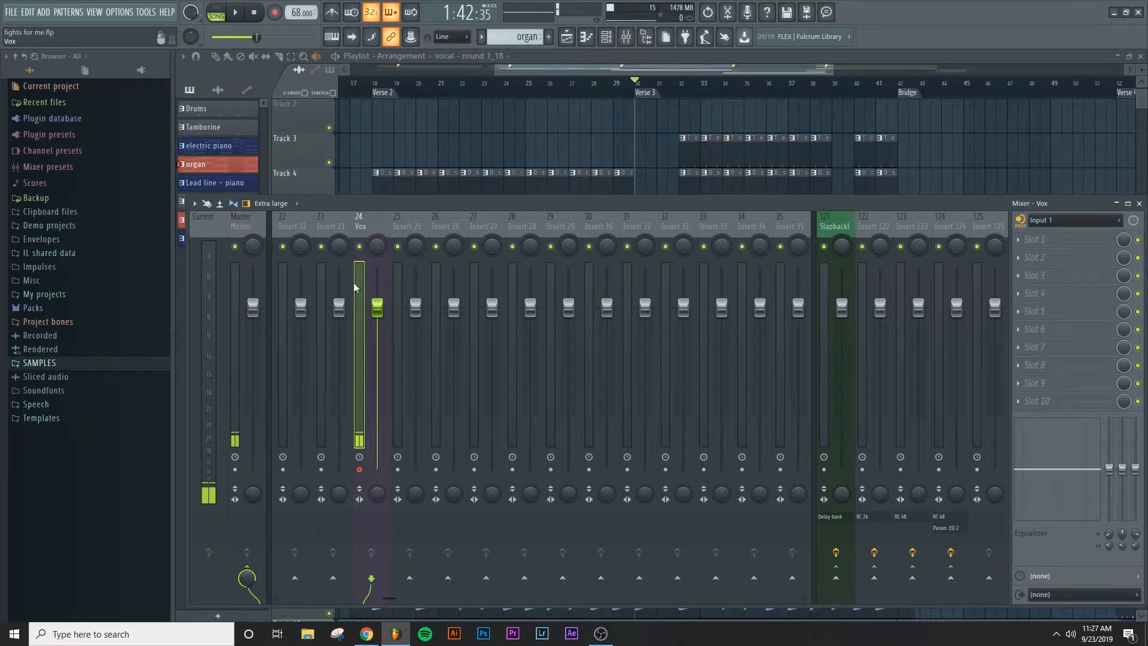
click(696, 56)
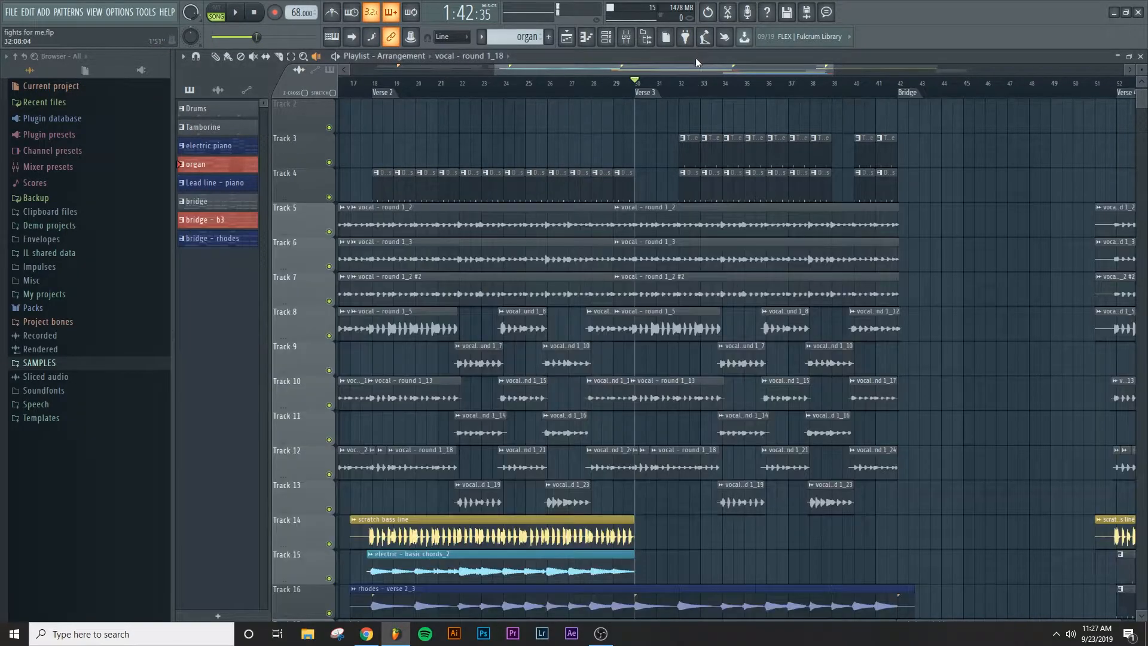
drag(636, 81, 618, 87)
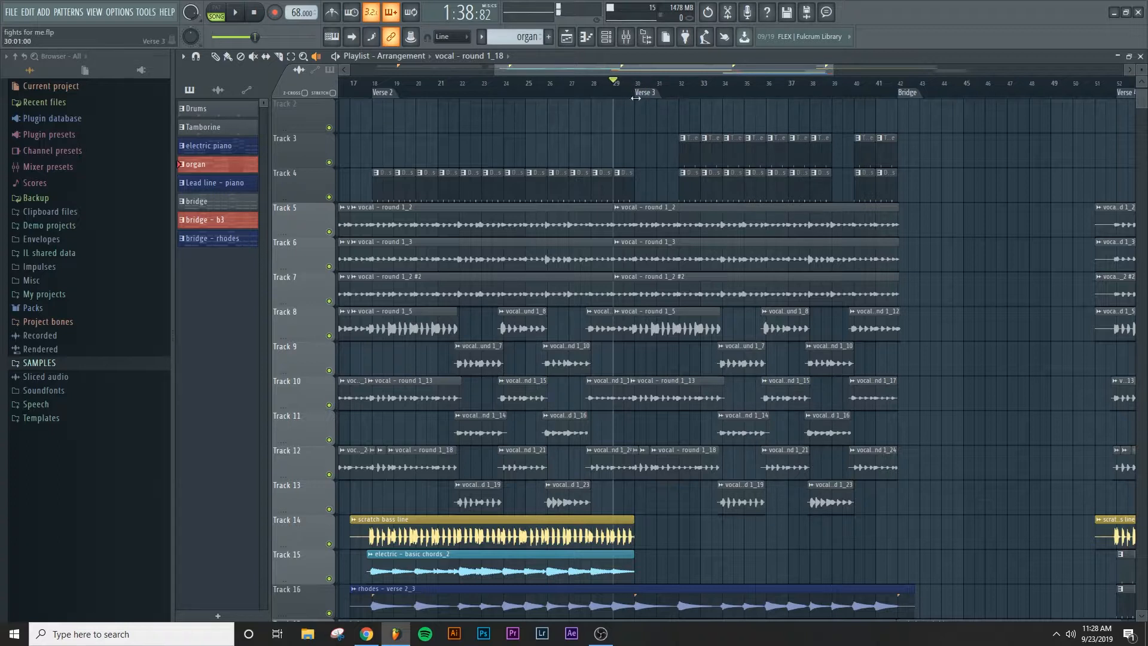
click(275, 13)
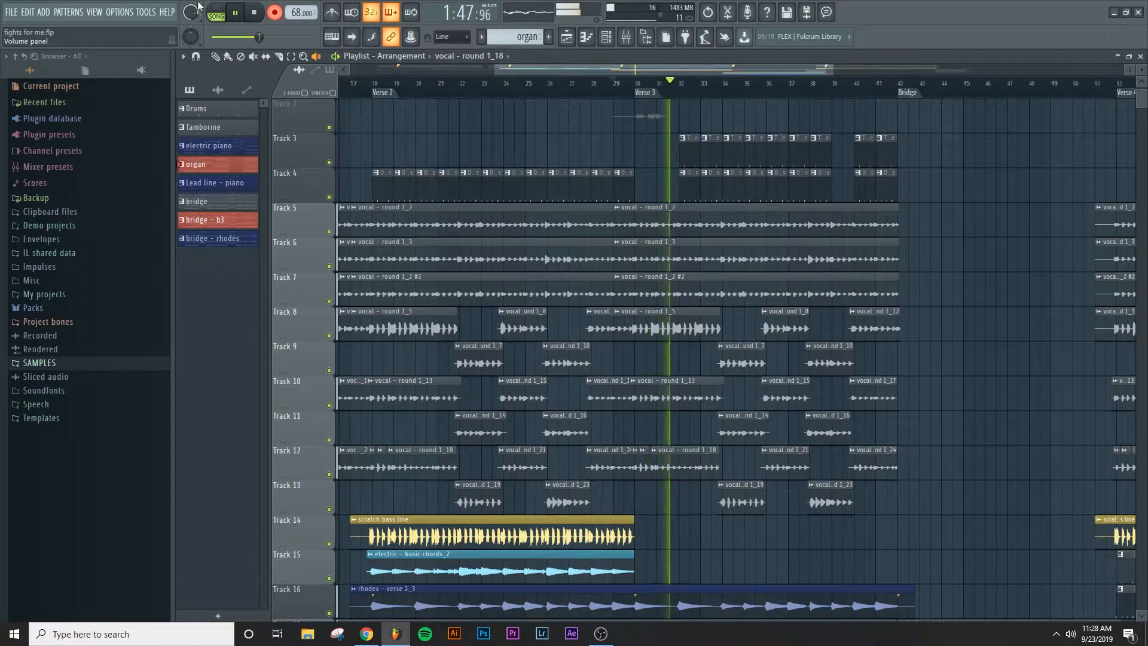
click(254, 13)
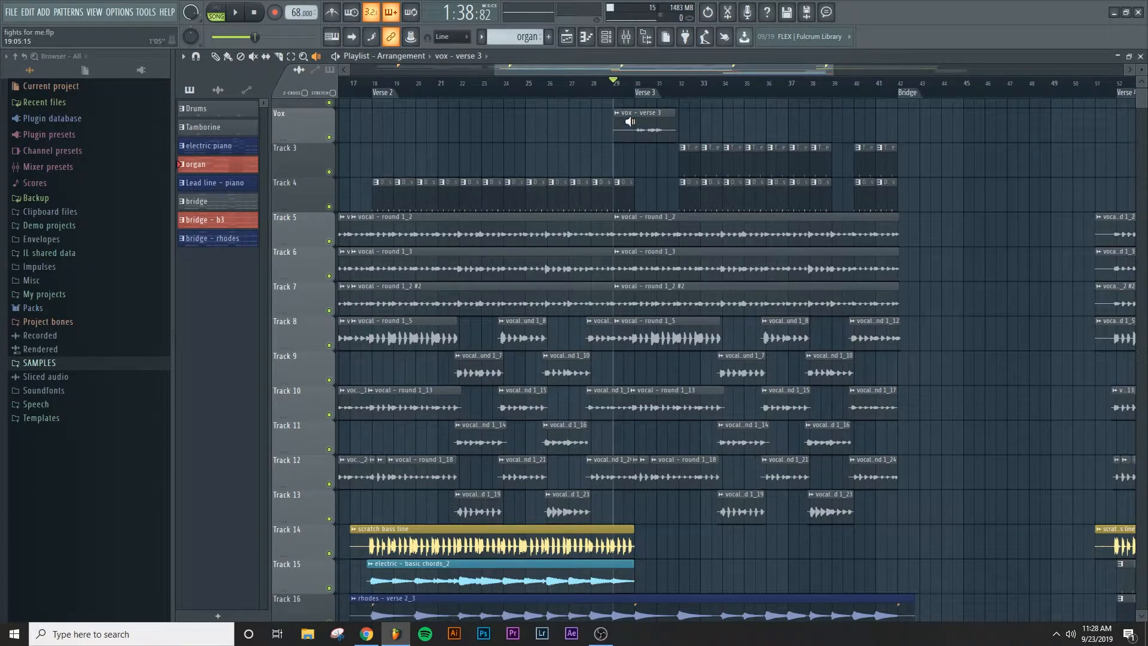
Delete the "vox - verse 3" clip from the Vox playlist track
click(628, 124)
click(629, 129)
key(p)
right_click(656, 135)
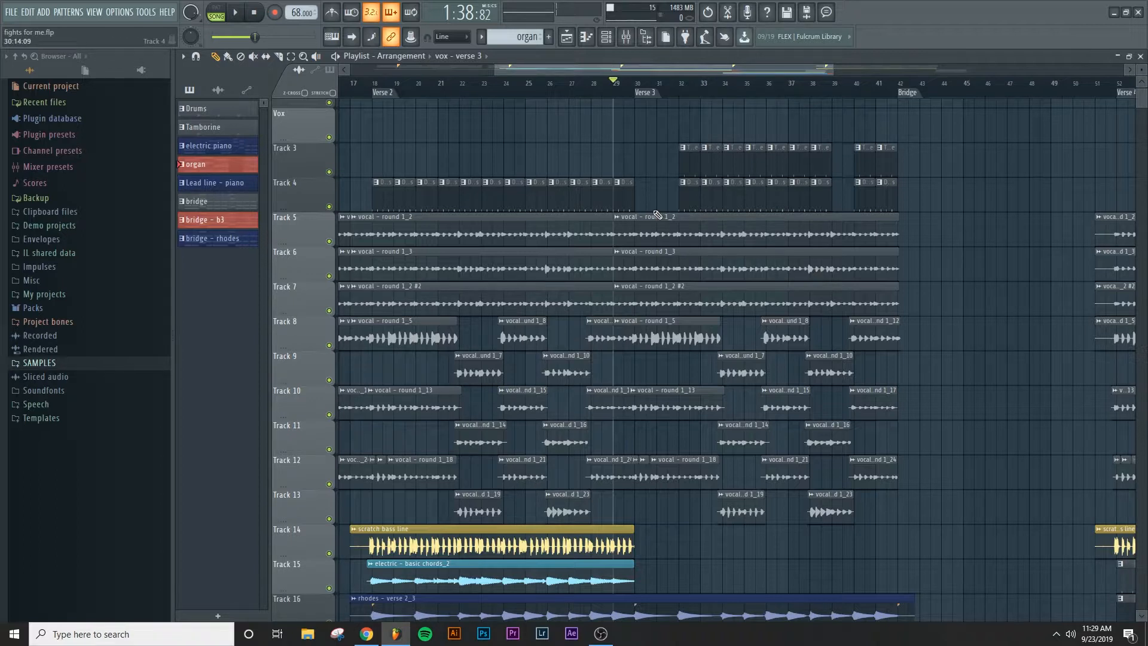
Load Edison into the first effect slot of the Vox mixer track and move its window out of the way
key(F9)
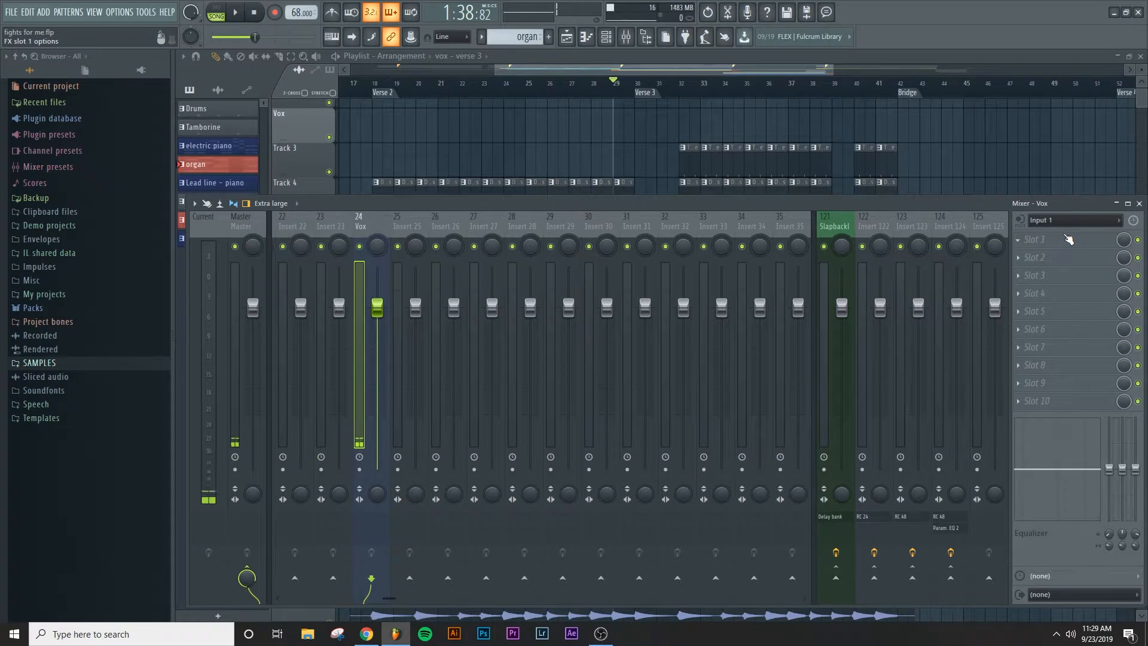
click(1036, 240)
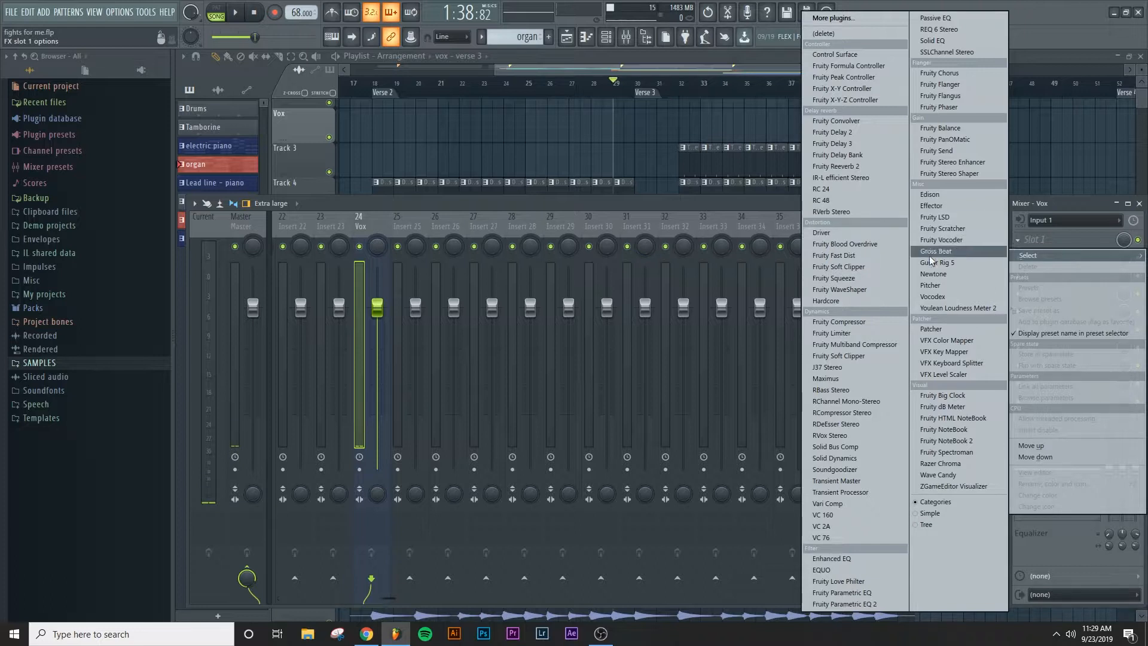
click(930, 195)
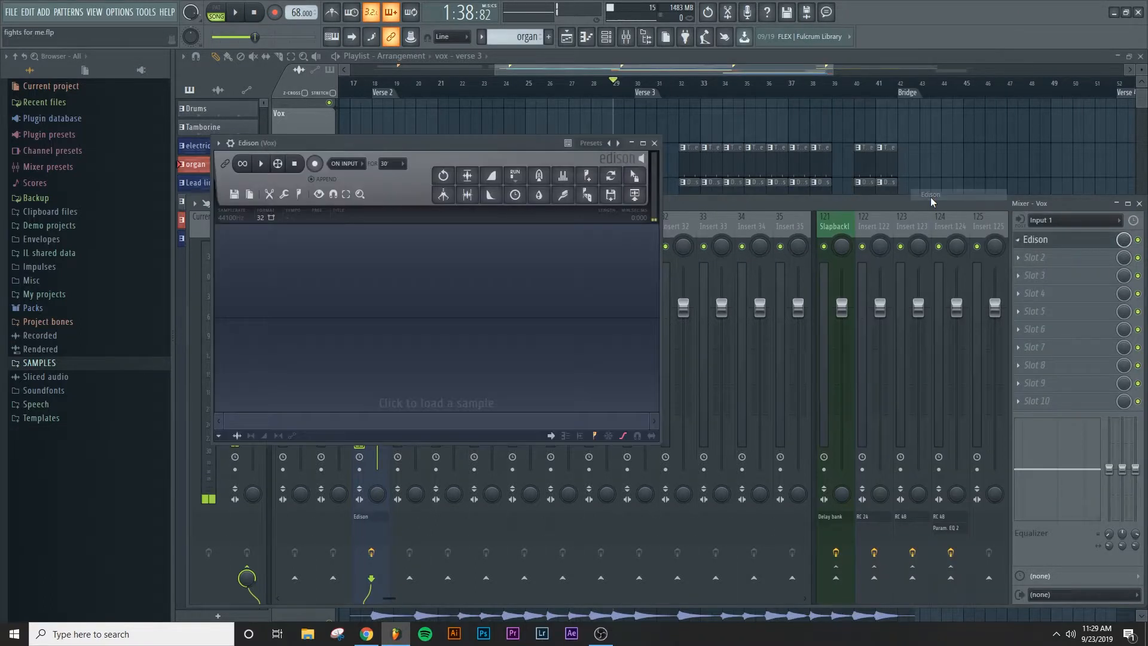
drag(509, 149, 855, 326)
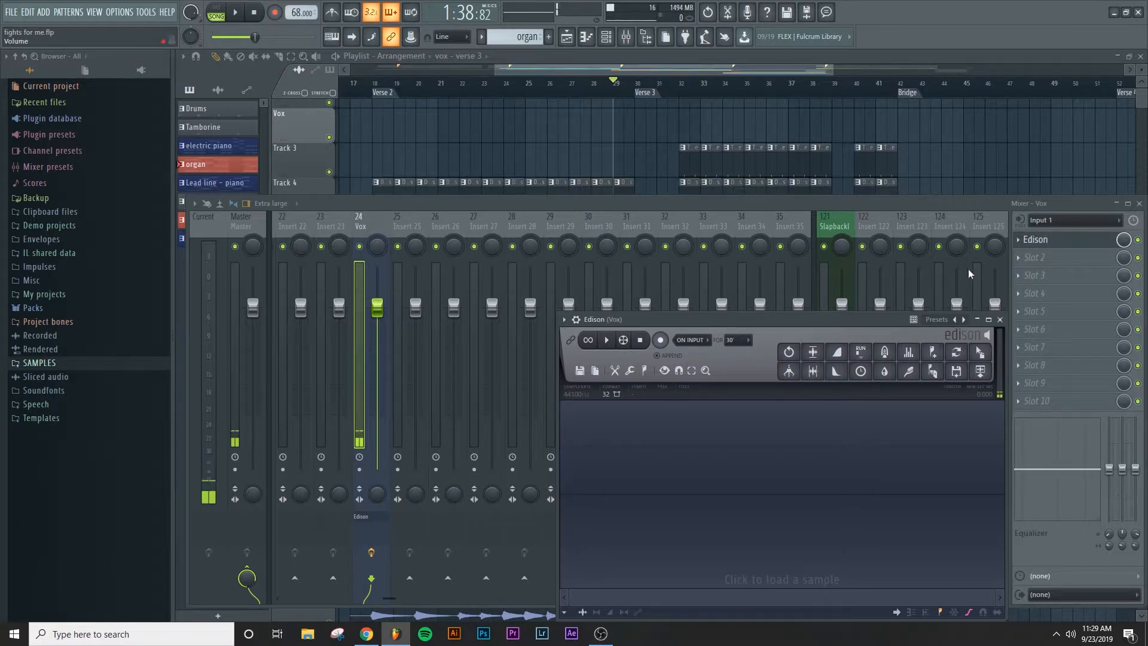
drag(830, 321, 828, 311)
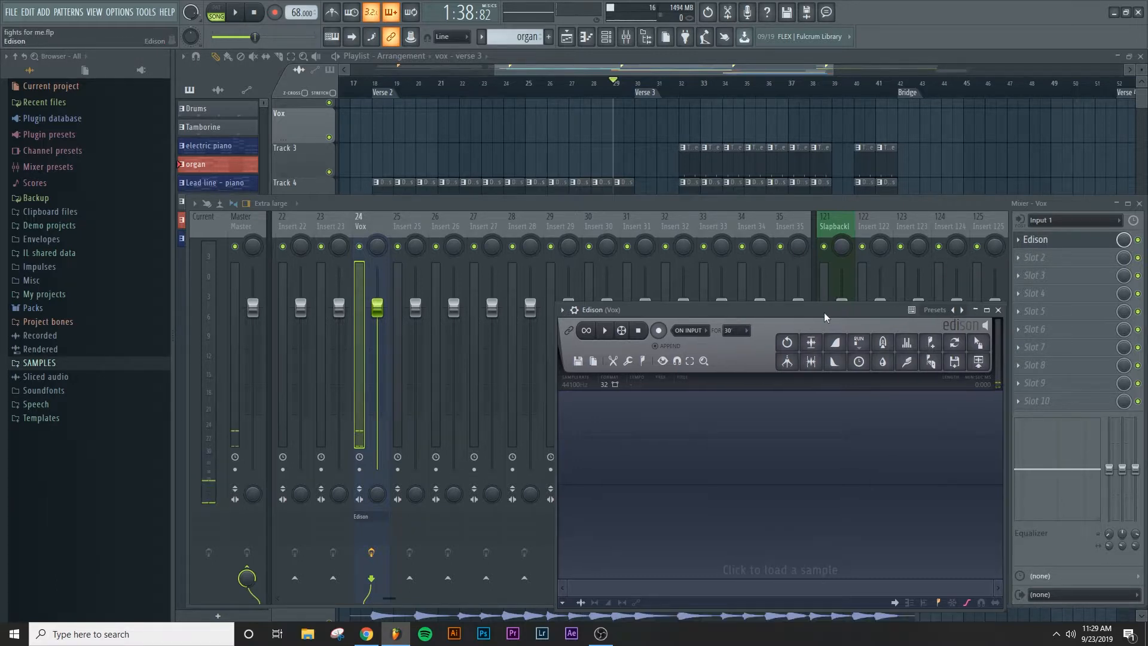
Select the playlist range from bar 29 to bar 34 for looping and set Edison to record on play
click(815, 56)
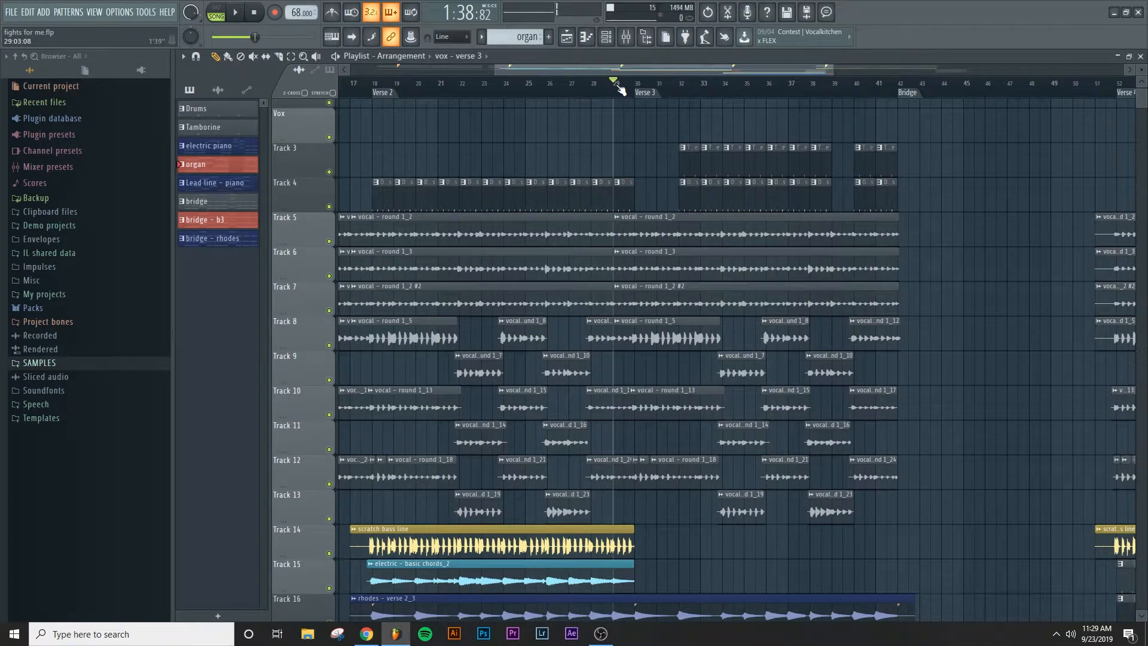
drag(617, 88, 723, 102)
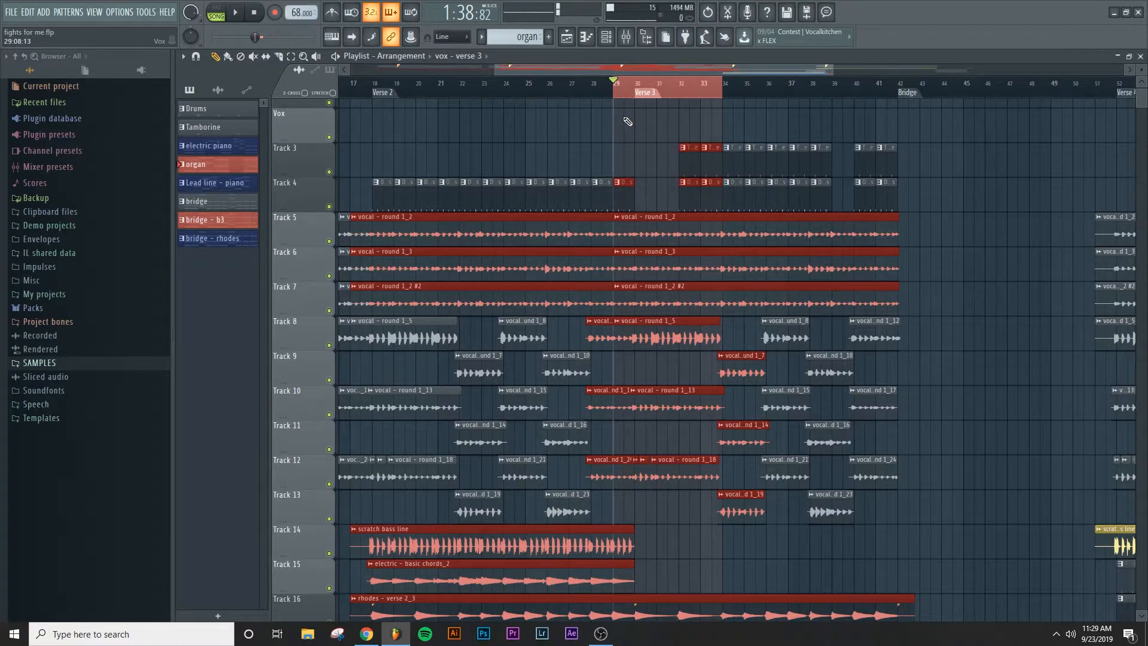
key(ctrl+e)
drag(705, 308, 580, 155)
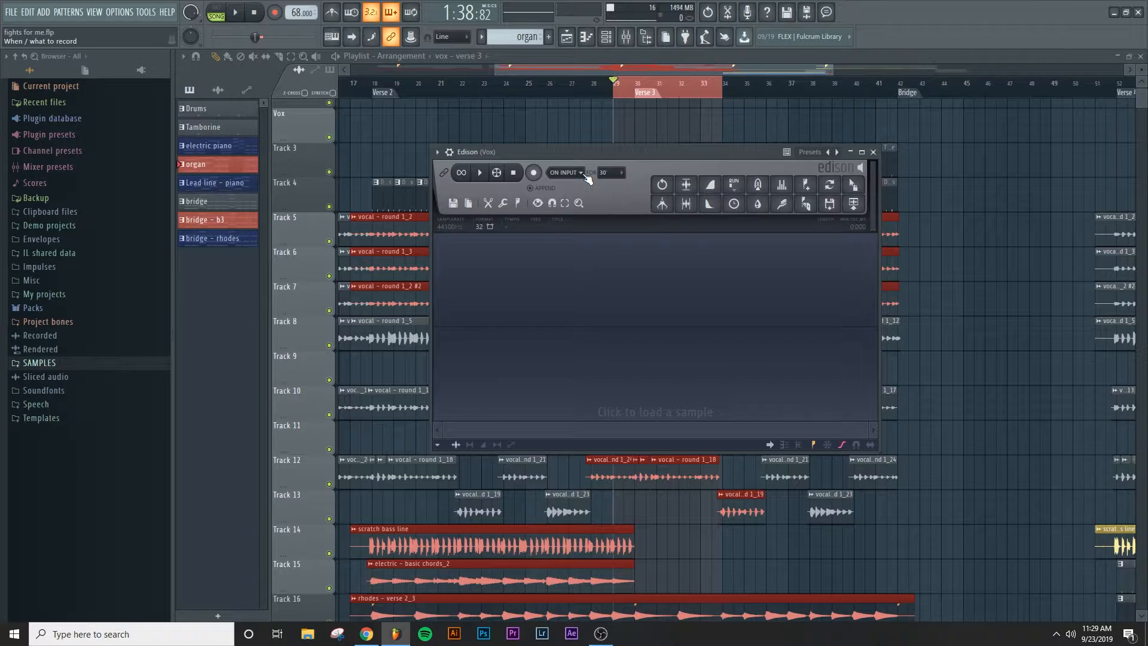
click(583, 174)
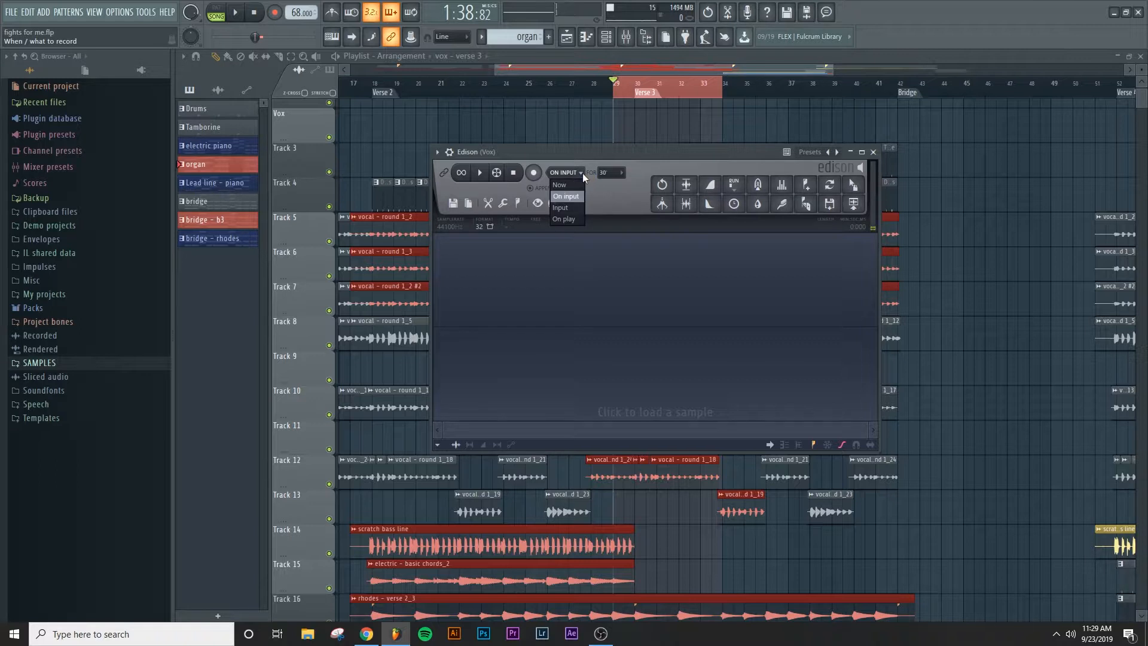
click(565, 218)
drag(665, 155, 793, 289)
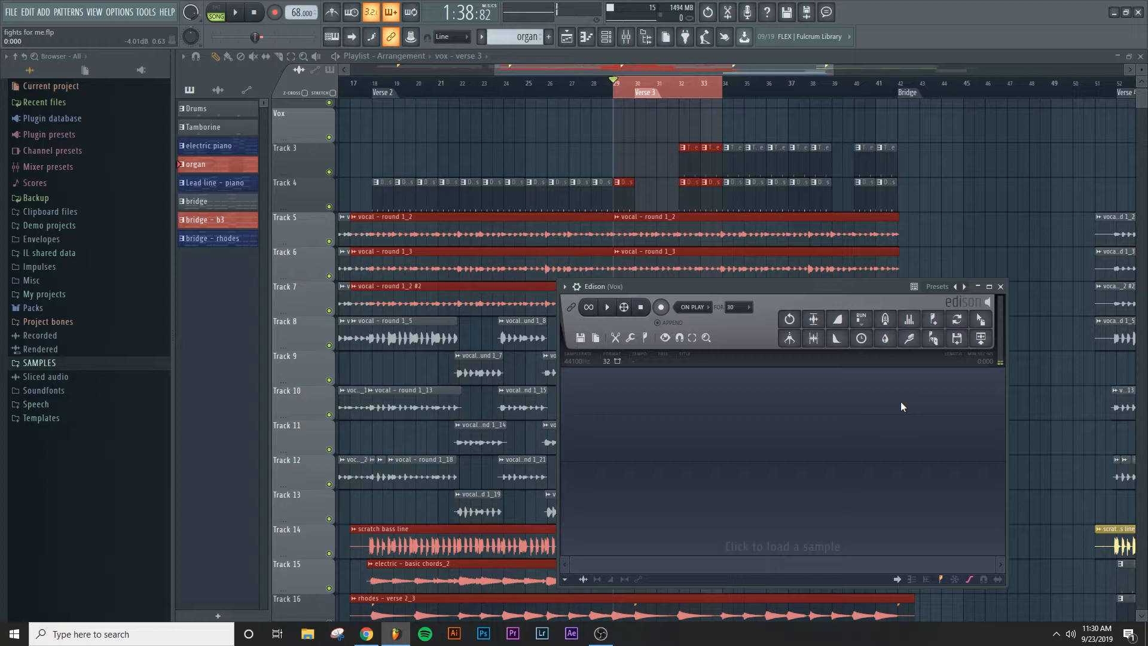
Record about 38 seconds of looped vocal takes in Edison while the selected Verse 3 range plays
click(661, 307)
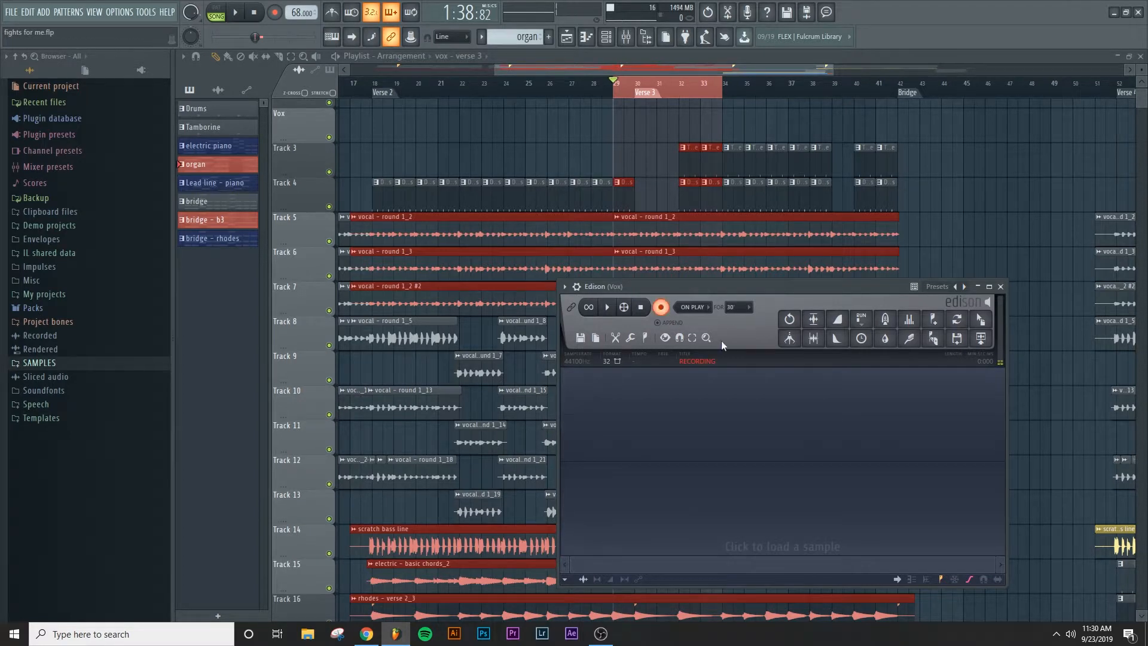
click(238, 14)
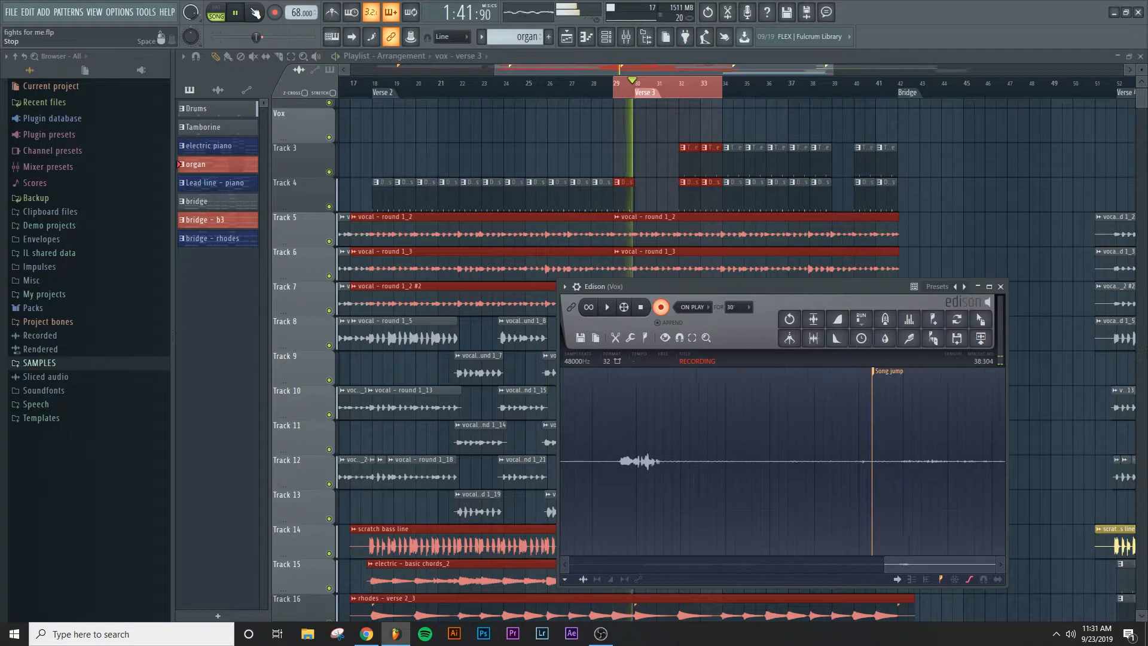
key(space)
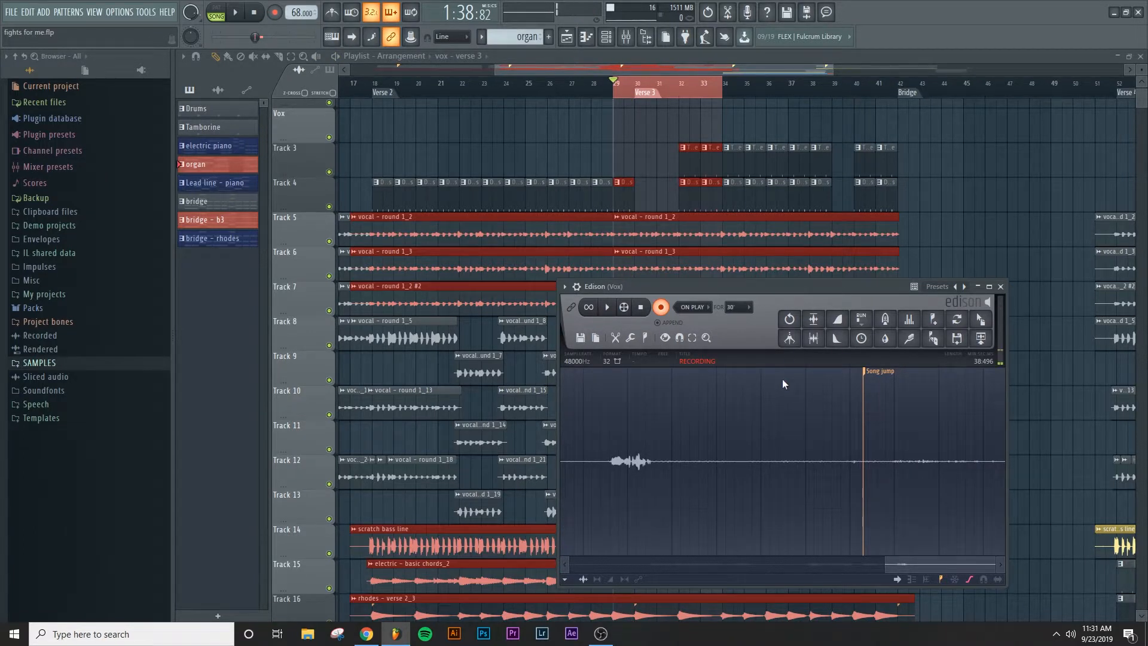
click(661, 307)
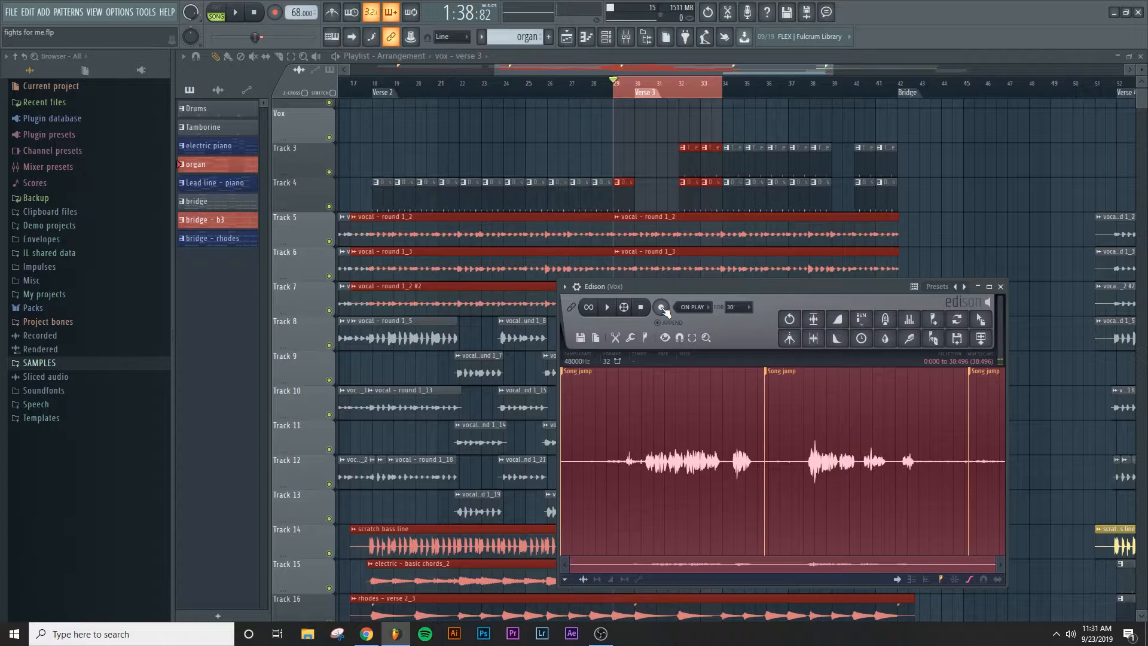
Play back the first and second recorded takes in Edison, leaving the second take selected
double_click(860, 434)
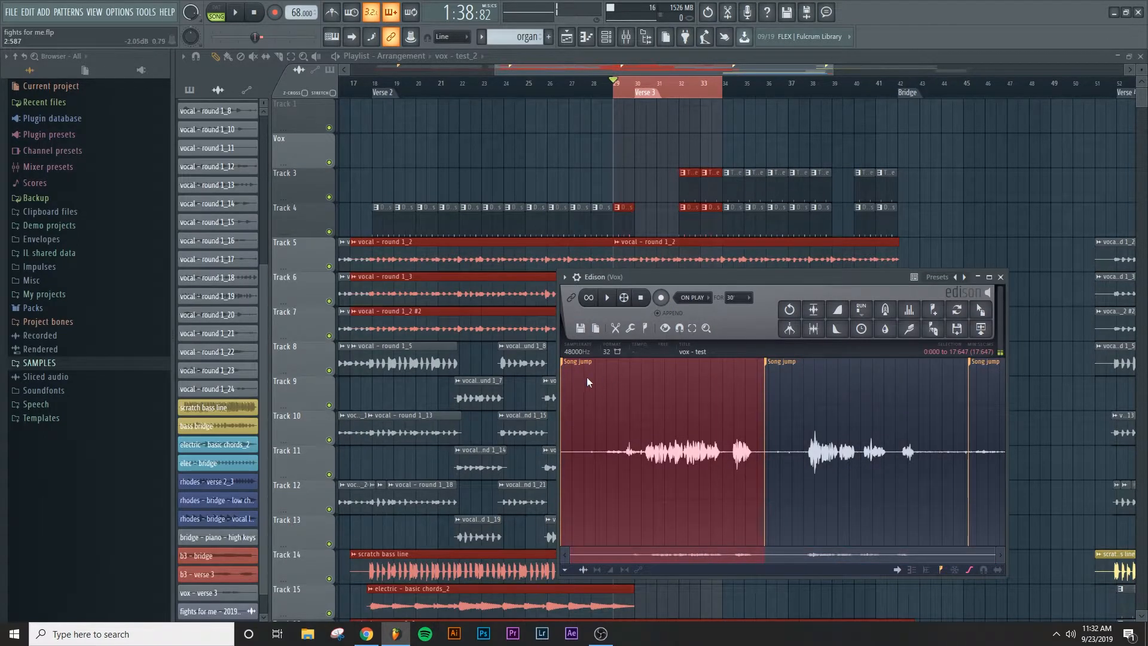
click(631, 374)
key(space)
click(563, 363)
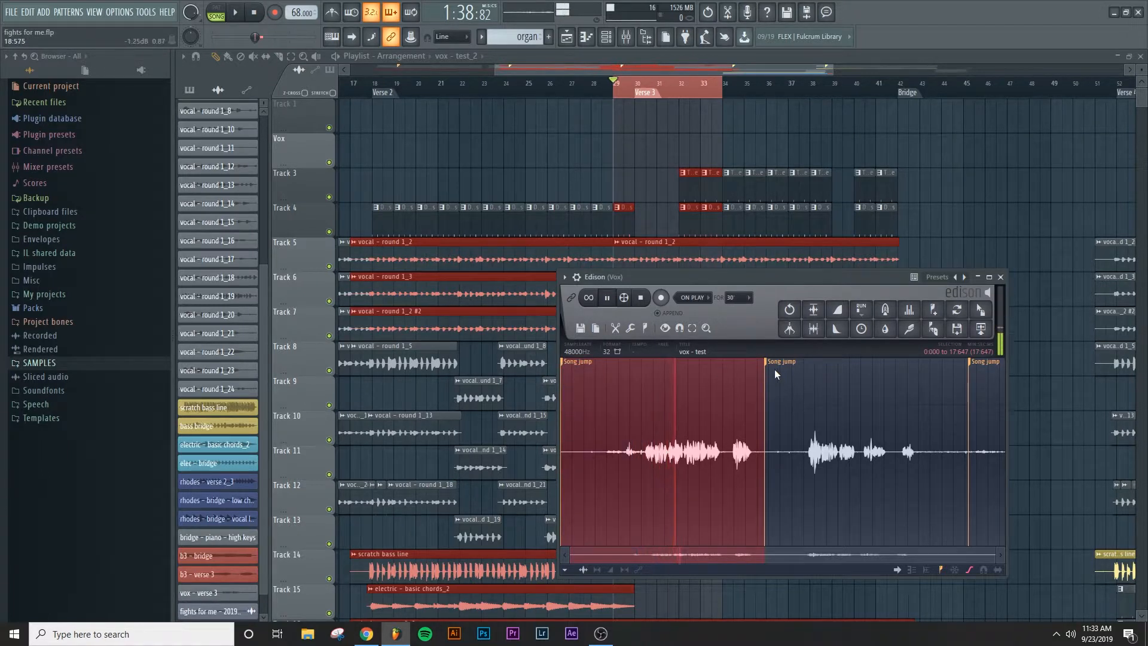
key(space)
key(space)
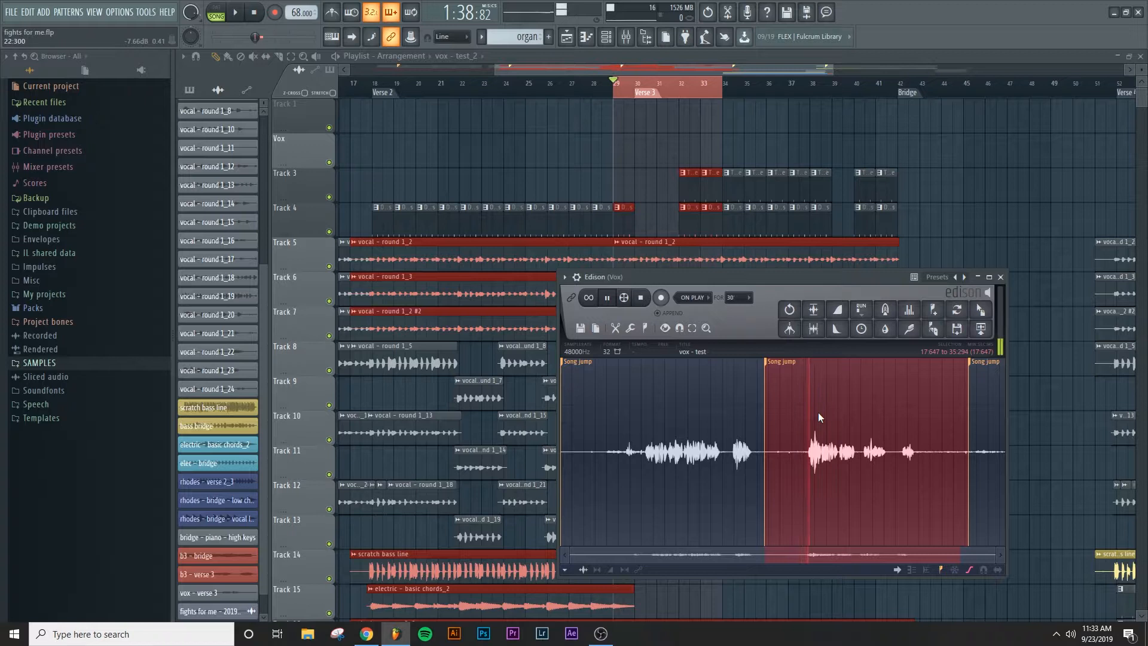
click(641, 298)
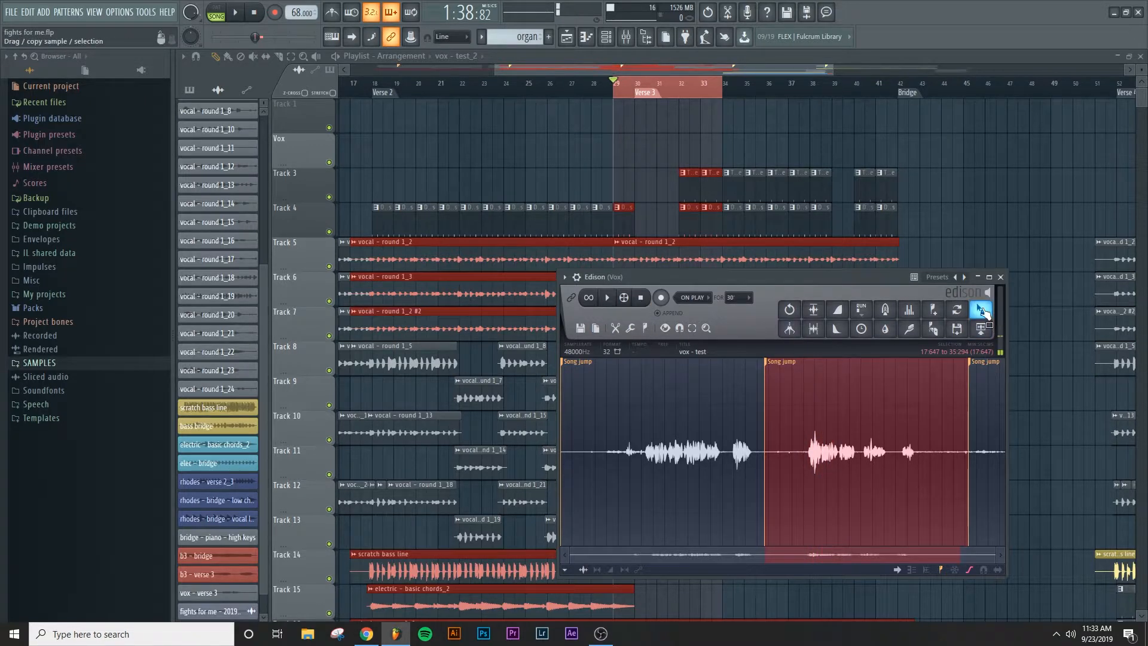
Place Edison's second take on Track 1 at bar 29 and delete that clip again
drag(983, 311, 615, 124)
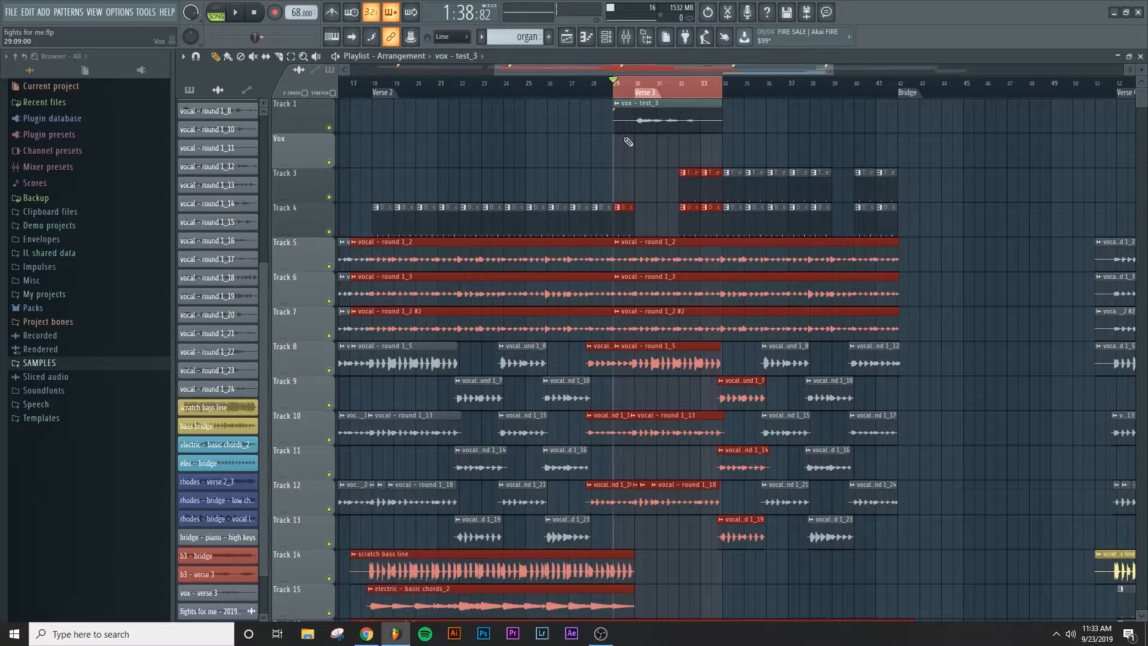
key(ctrl+e)
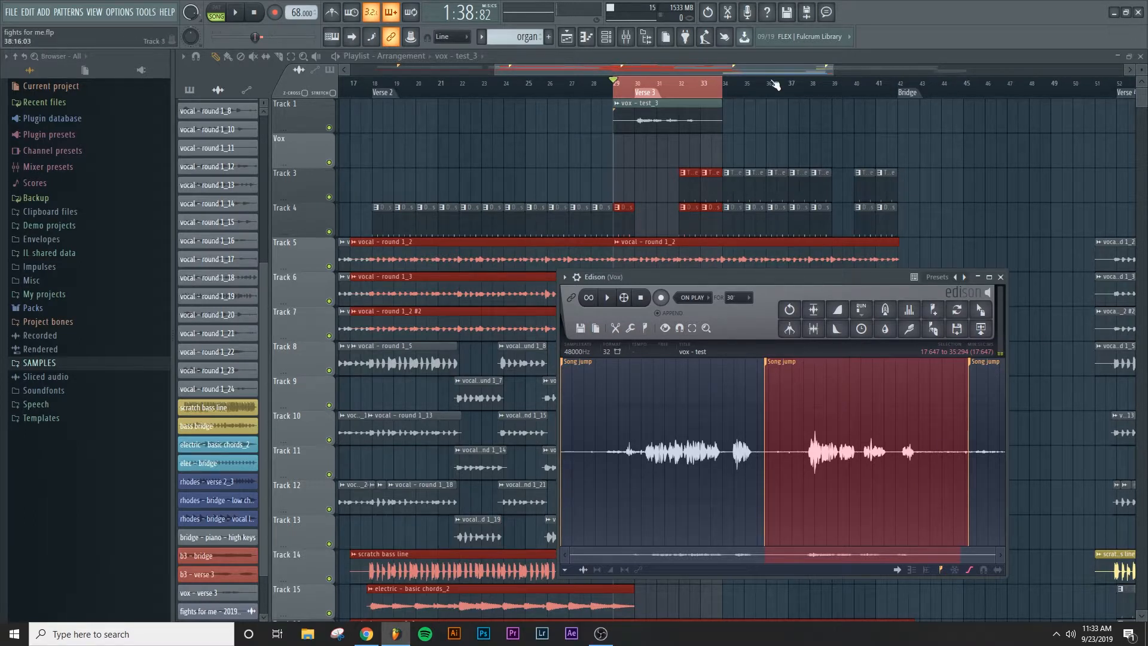
right_click(664, 106)
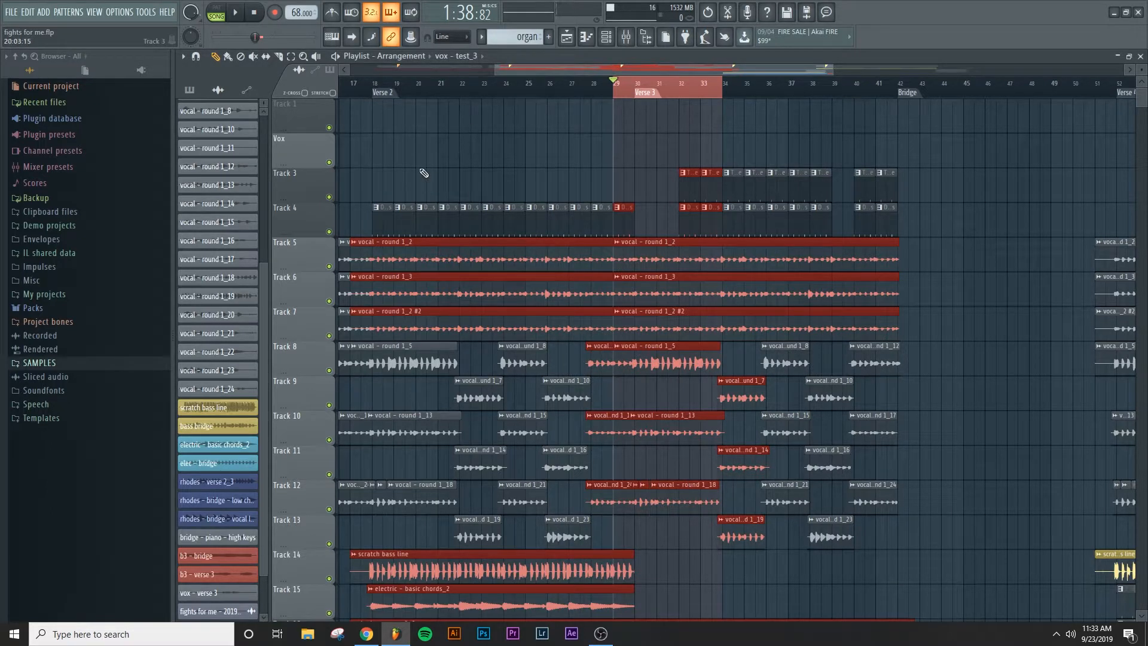
Turn playlist Track 39 into an audio track linked to the Vox mixer track and arm it for recording
scroll(424, 172, down, 10)
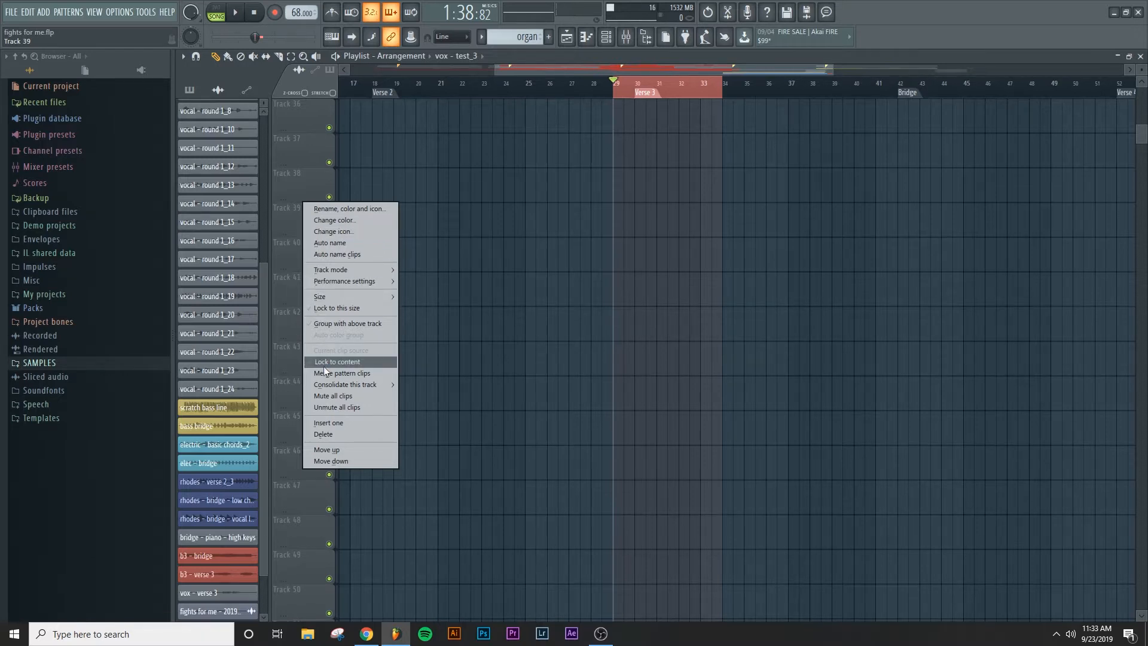
mouse_move(330, 270)
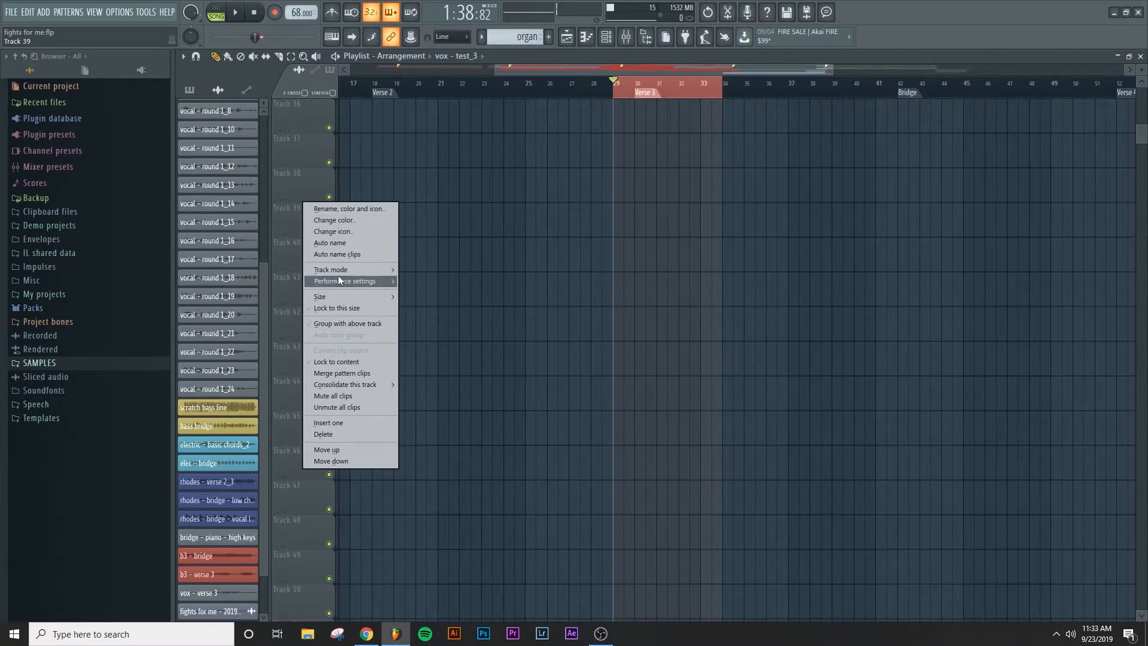
mouse_move(427, 281)
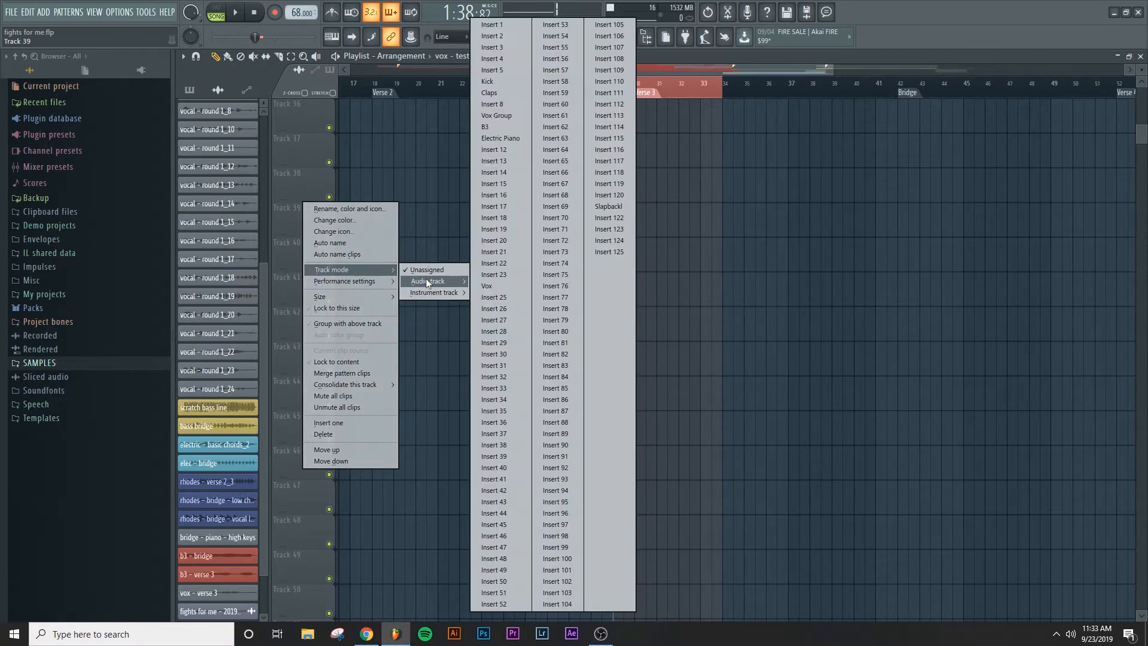
click(490, 287)
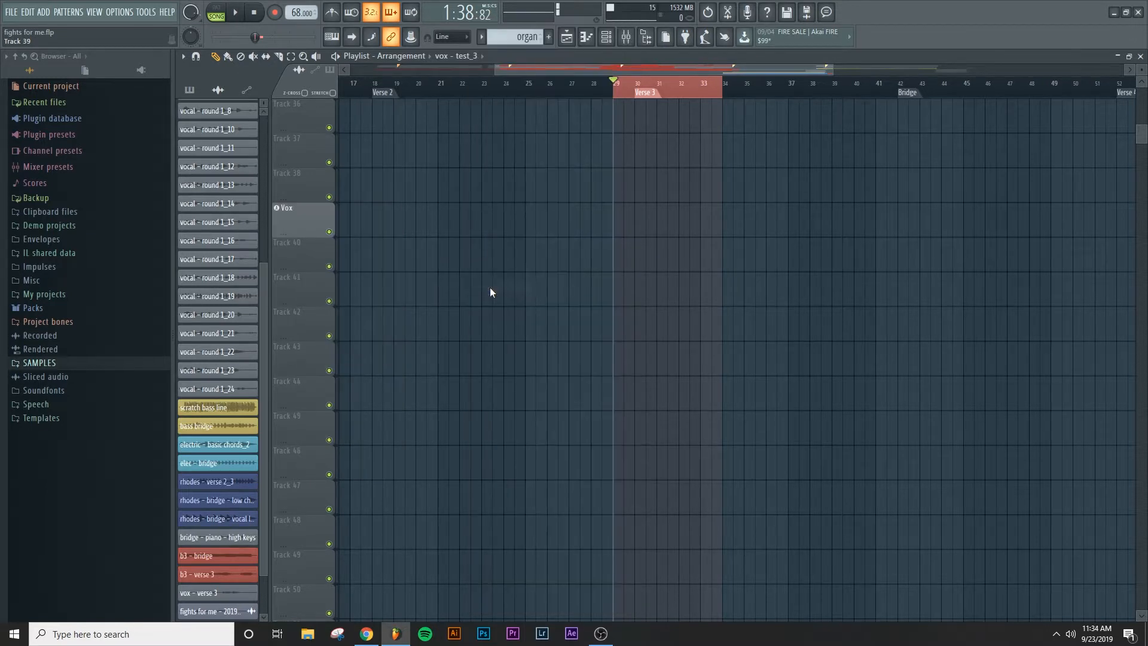
right_click(300, 217)
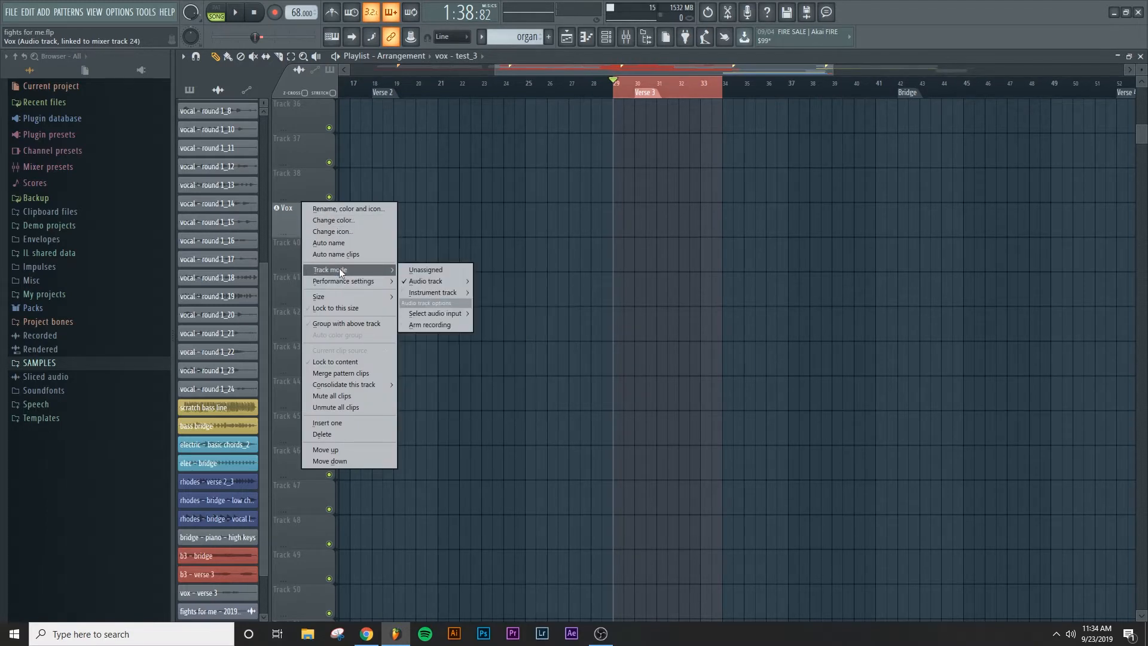
click(428, 326)
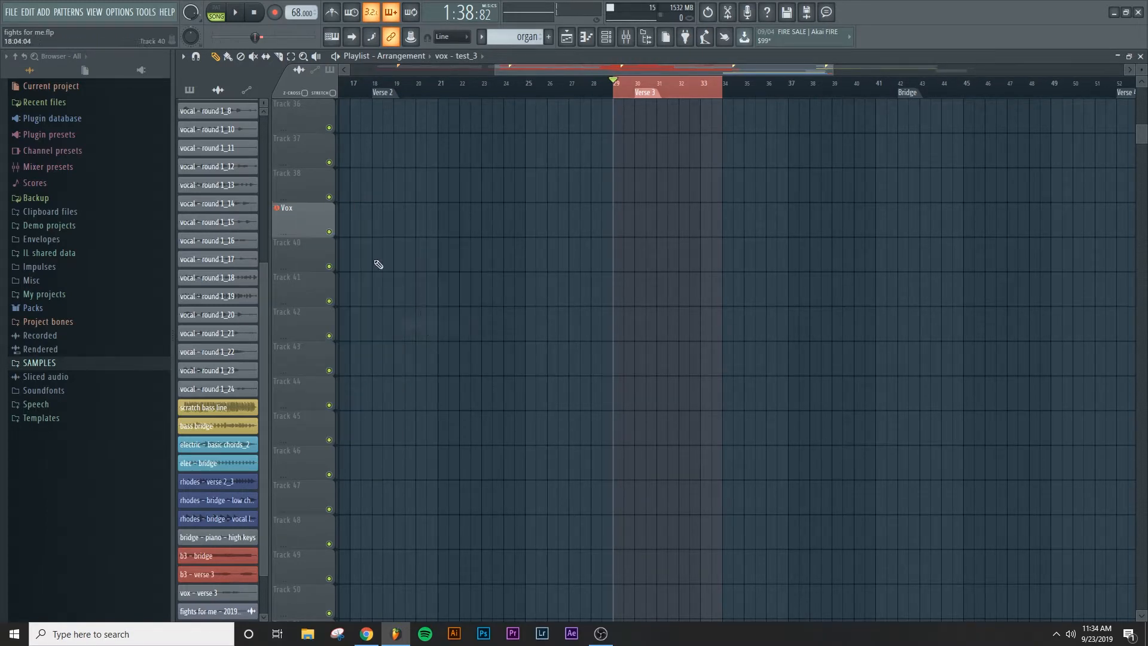
Re-arm the Vox mixer track for disk recording, with "vox test _ 4" as its recording file name
click(299, 220)
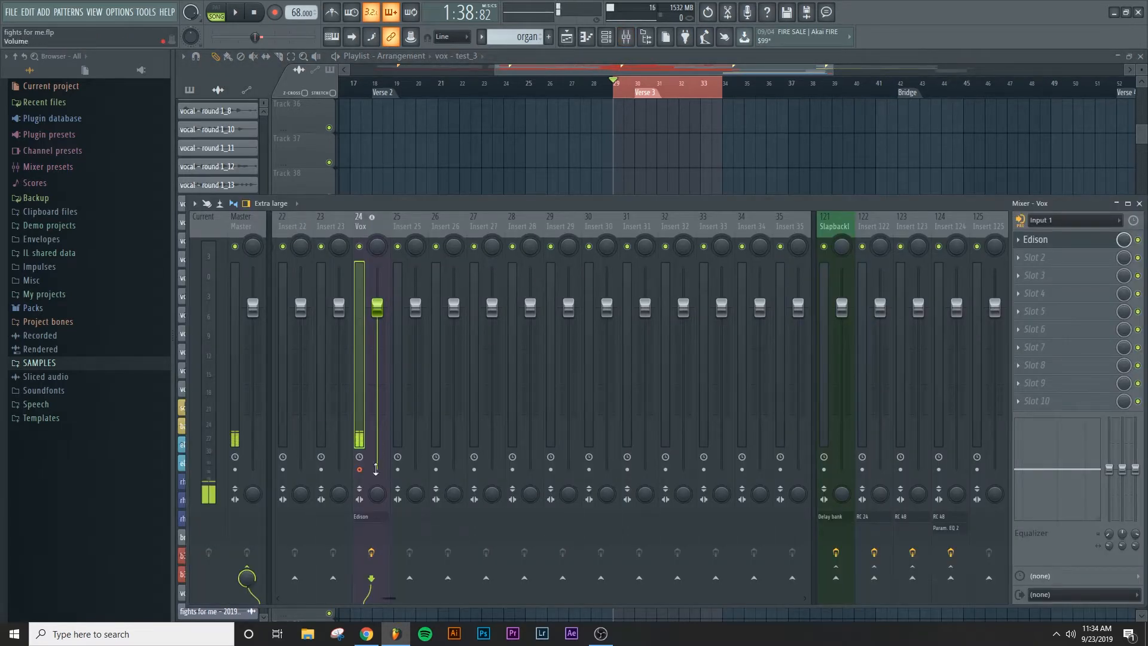
click(359, 471)
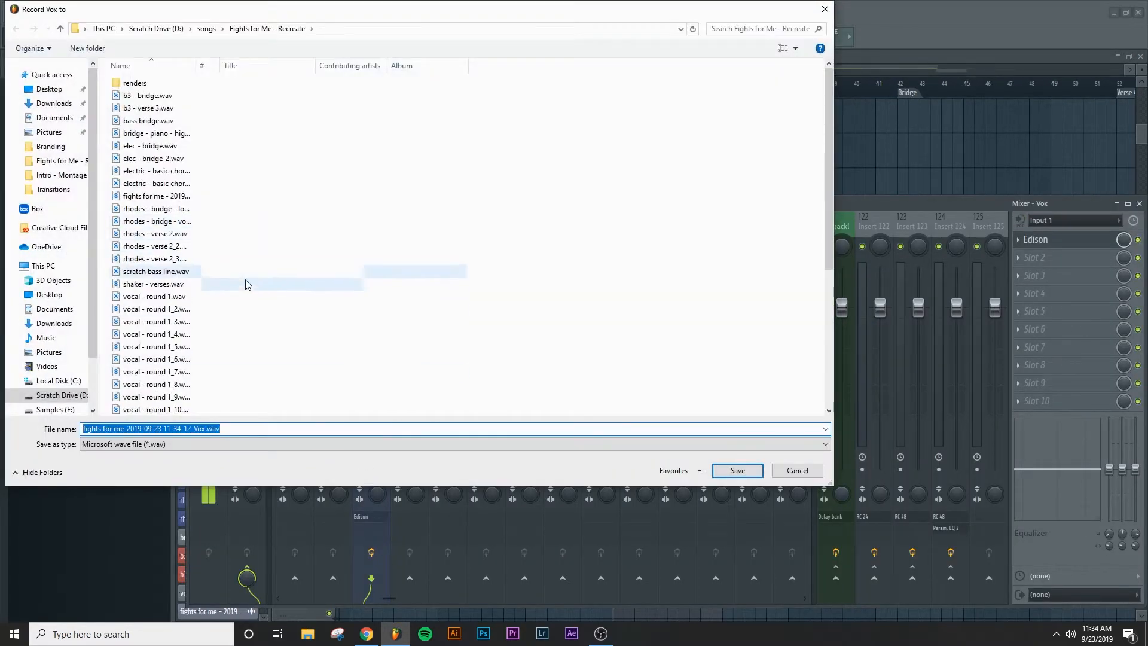
text(vox )
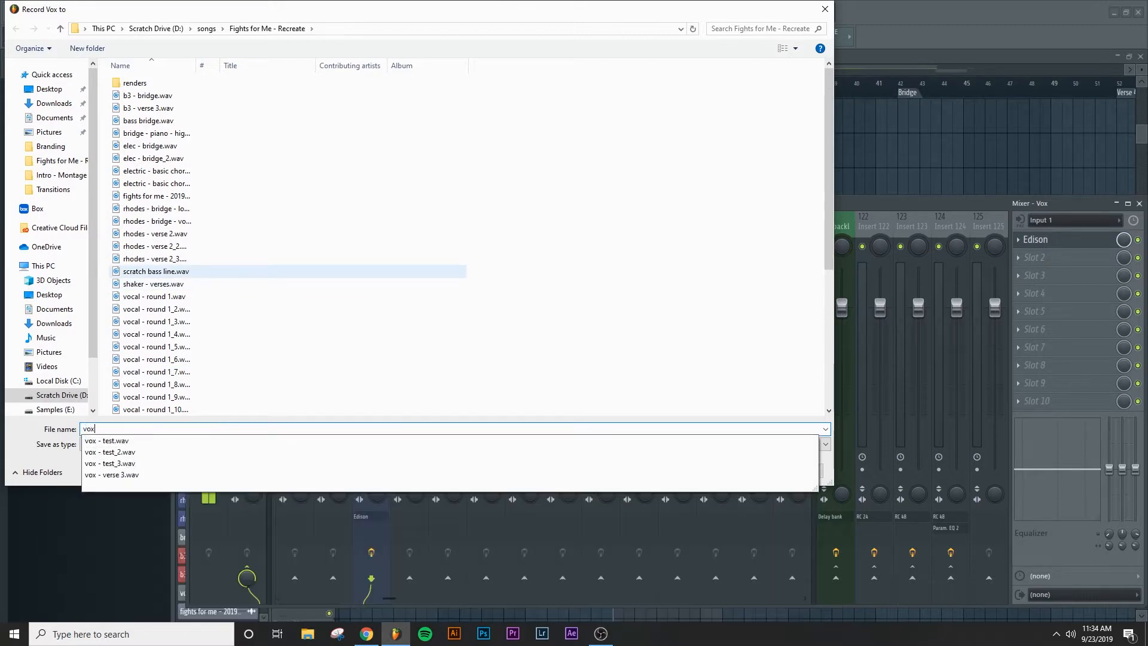
text(test)
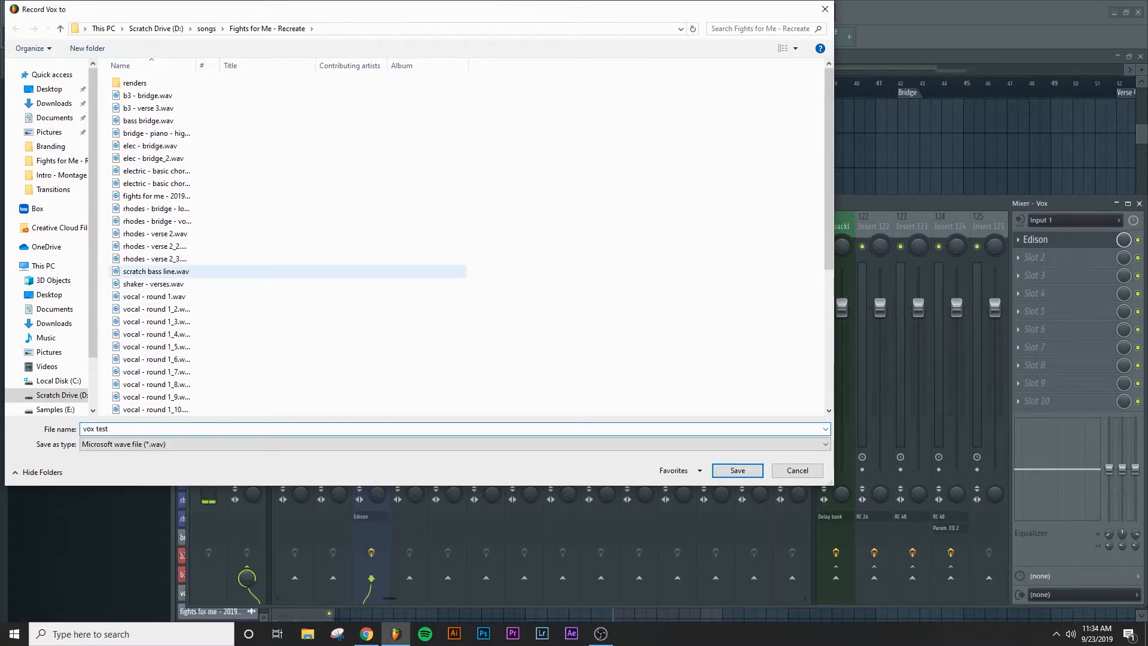
text( _4)
key(Return)
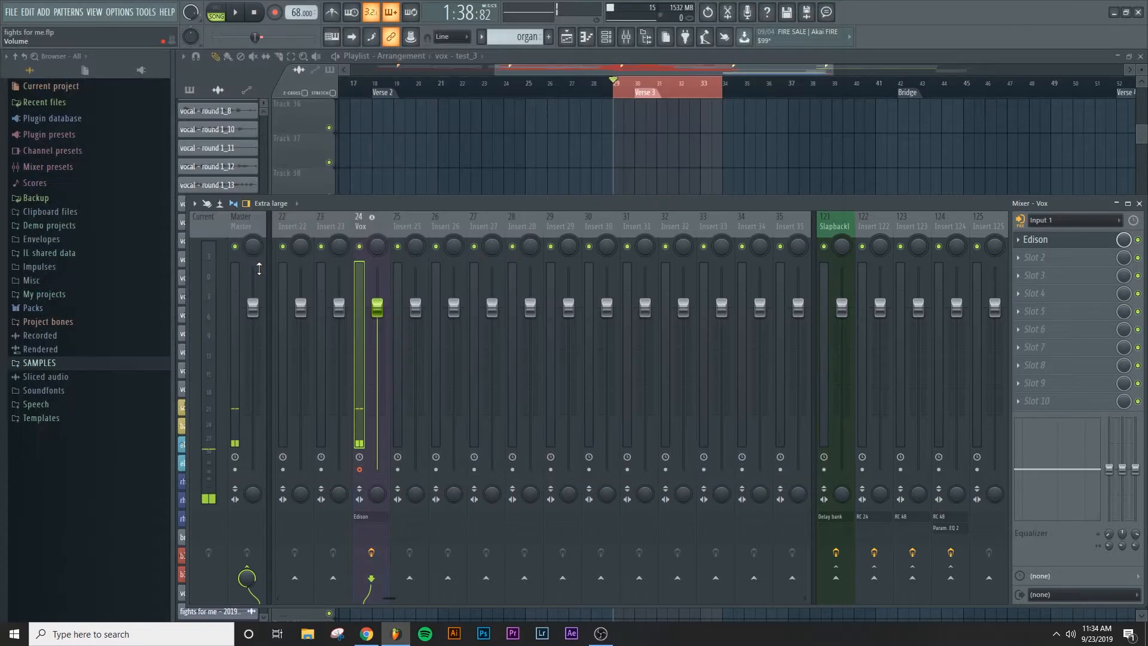
Record a vocal take about four bars long from bar 29 onto the linked Vox audio track
key(F9)
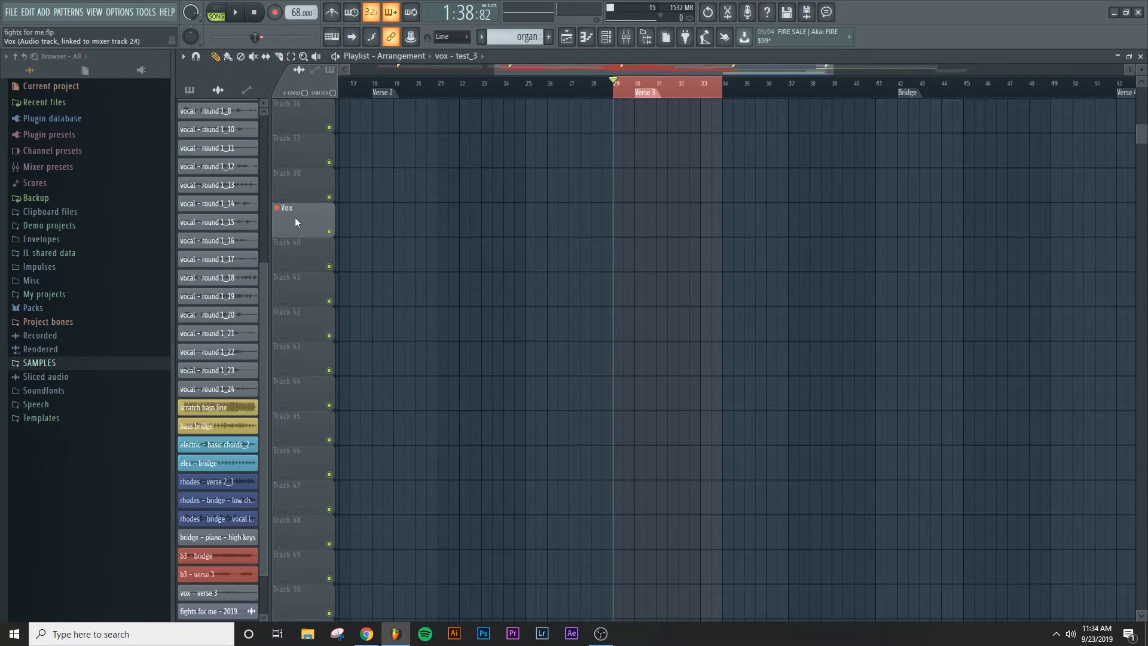
key(space)
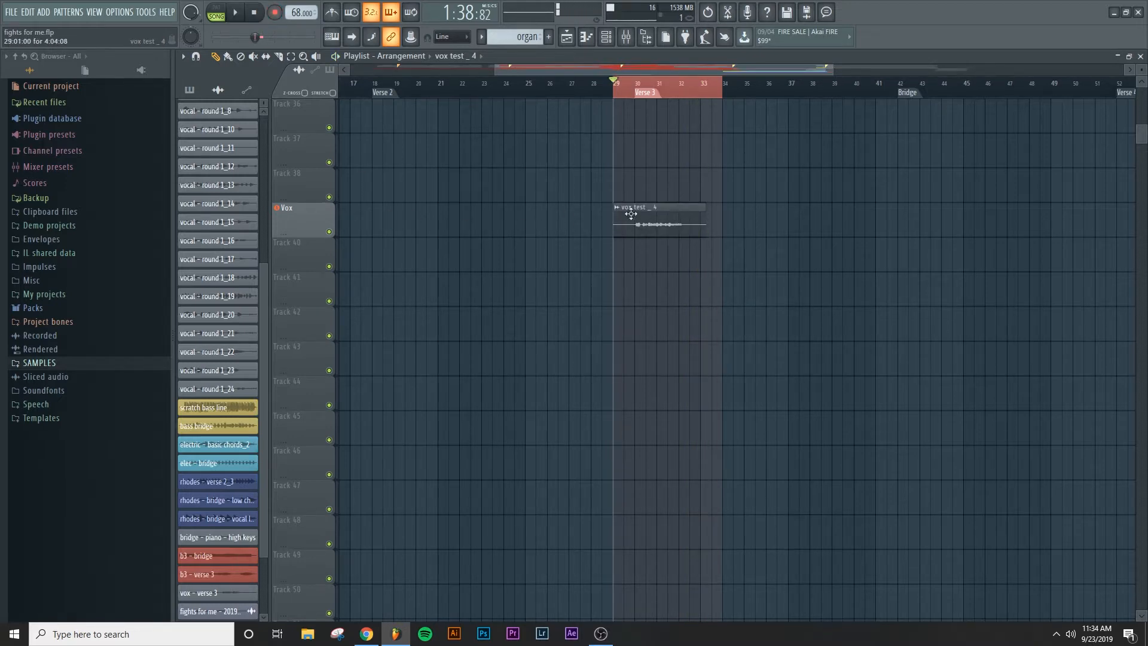
Play back the recorded vocal take on the Vox audio track from the Verse 3 marker
click(638, 87)
key(space)
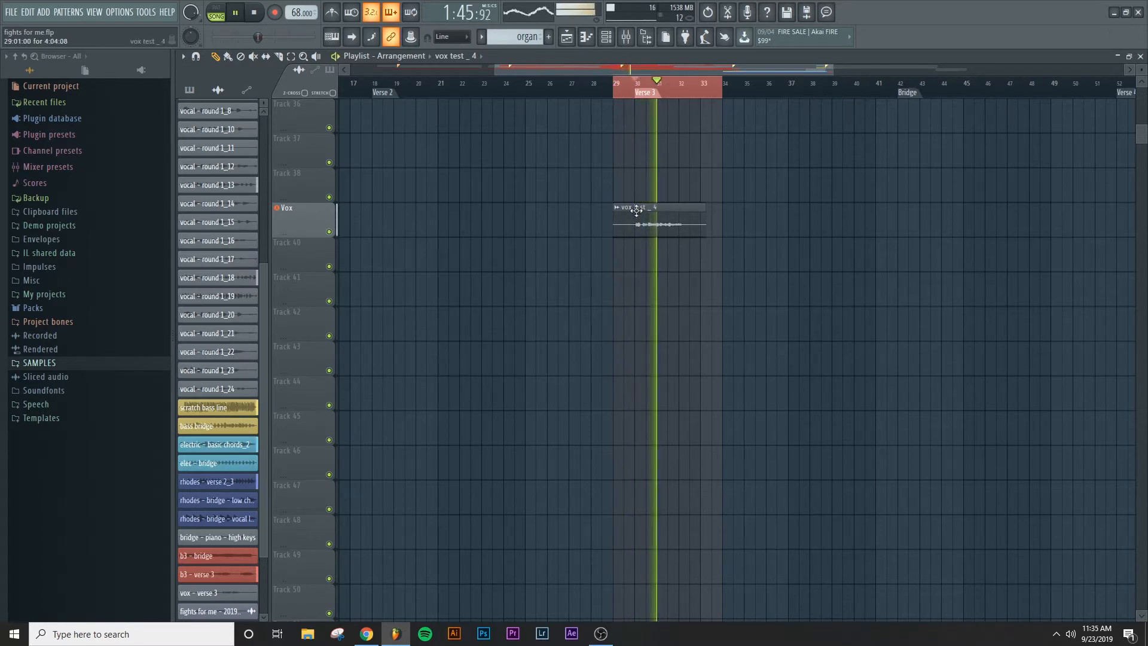
key(space)
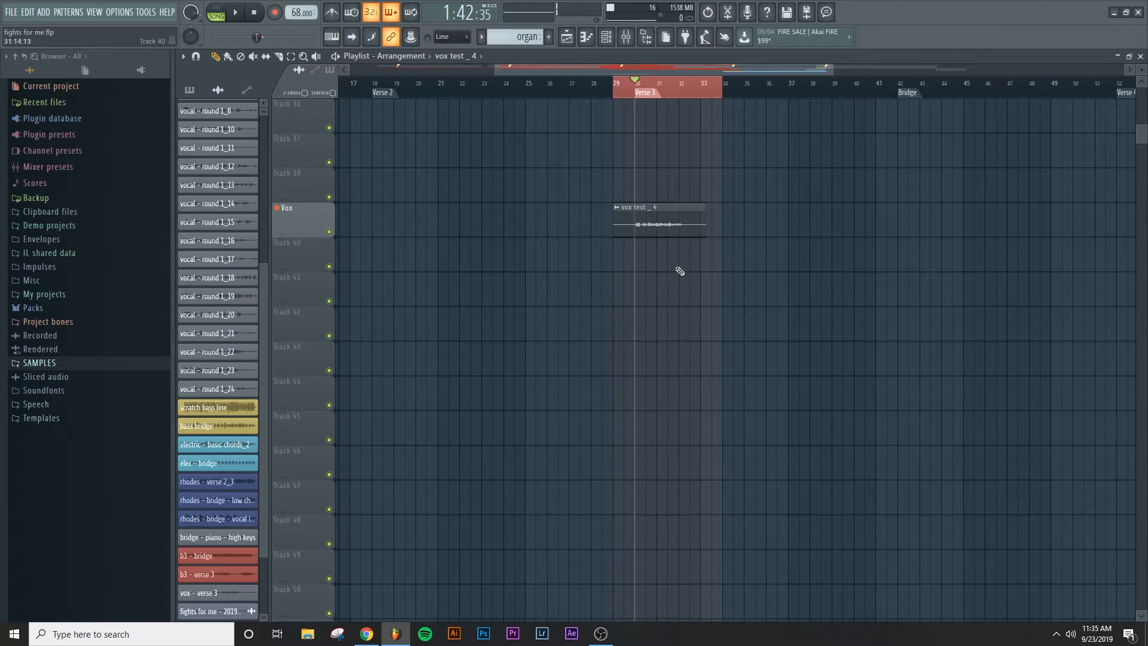
Record a second vocal take about three and a half bars long from bar 29 onto the linked Vox audio track
drag(636, 82, 616, 83)
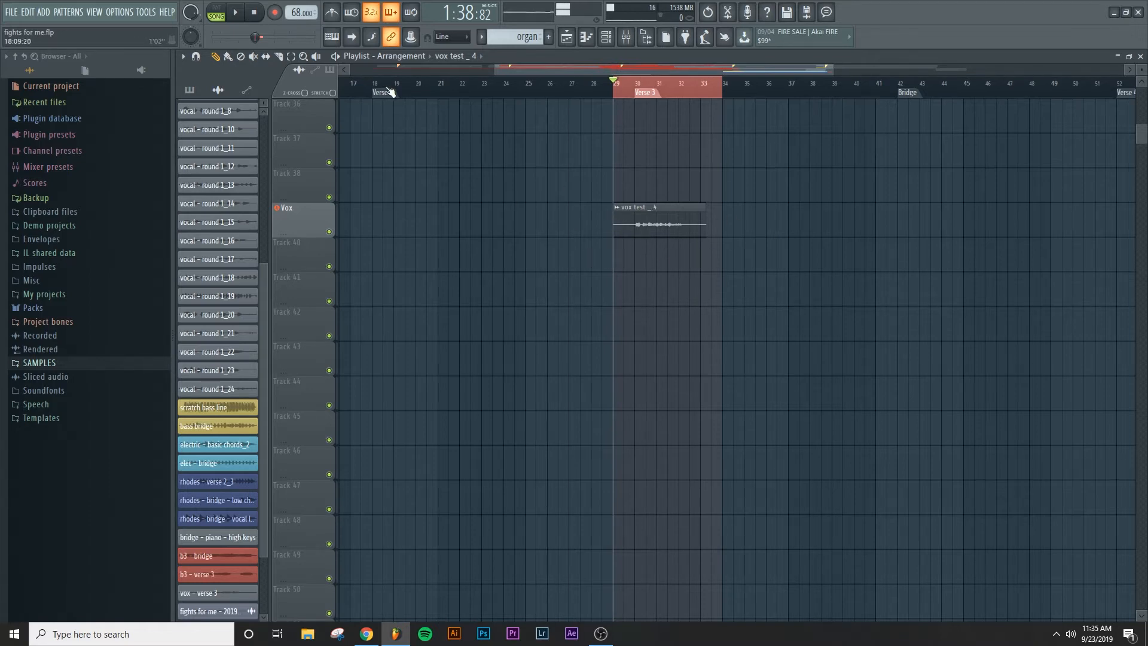
click(275, 13)
key(space)
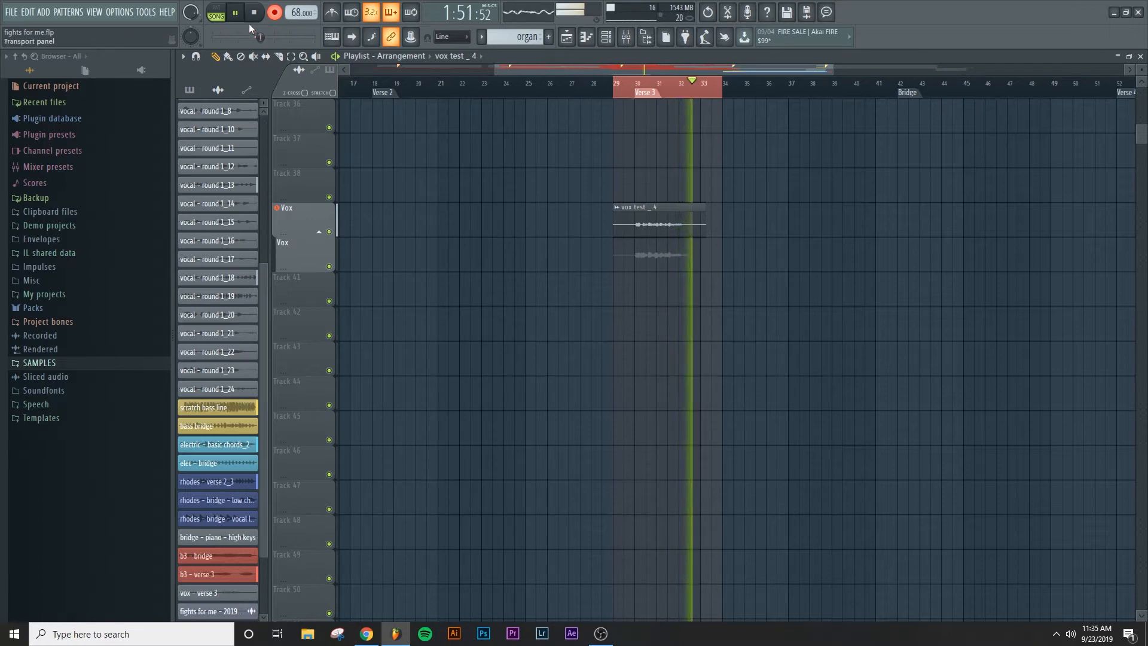
key(space)
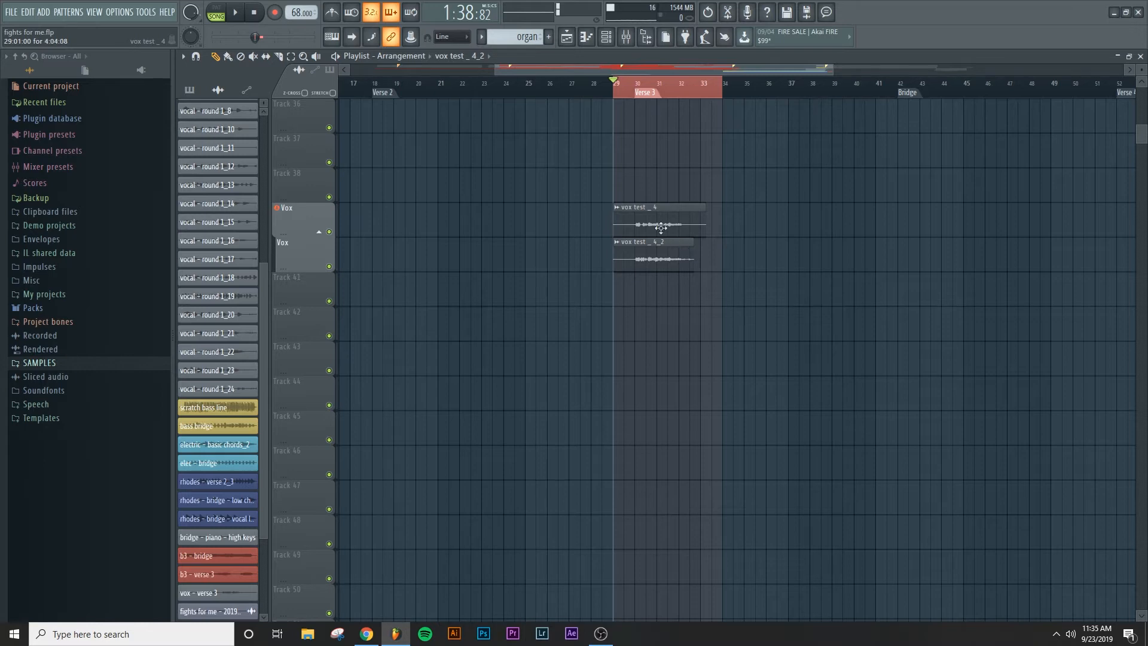
Collapse and re-expand the grouped Vox takes, and delete both recorded clips from the playlist
click(319, 232)
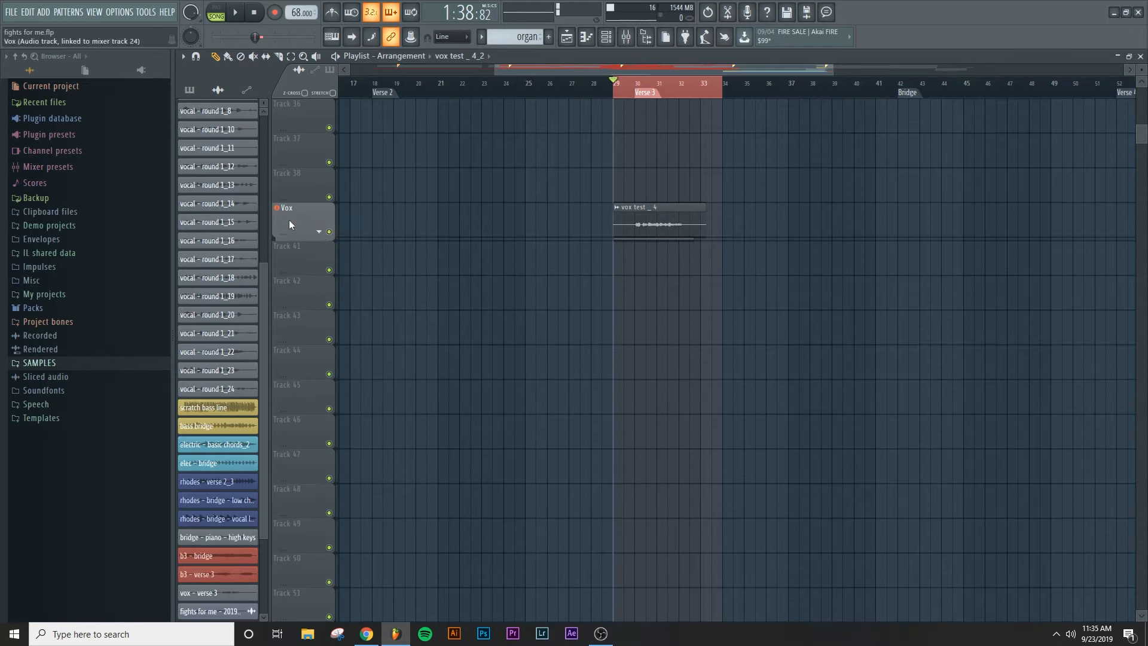
click(319, 232)
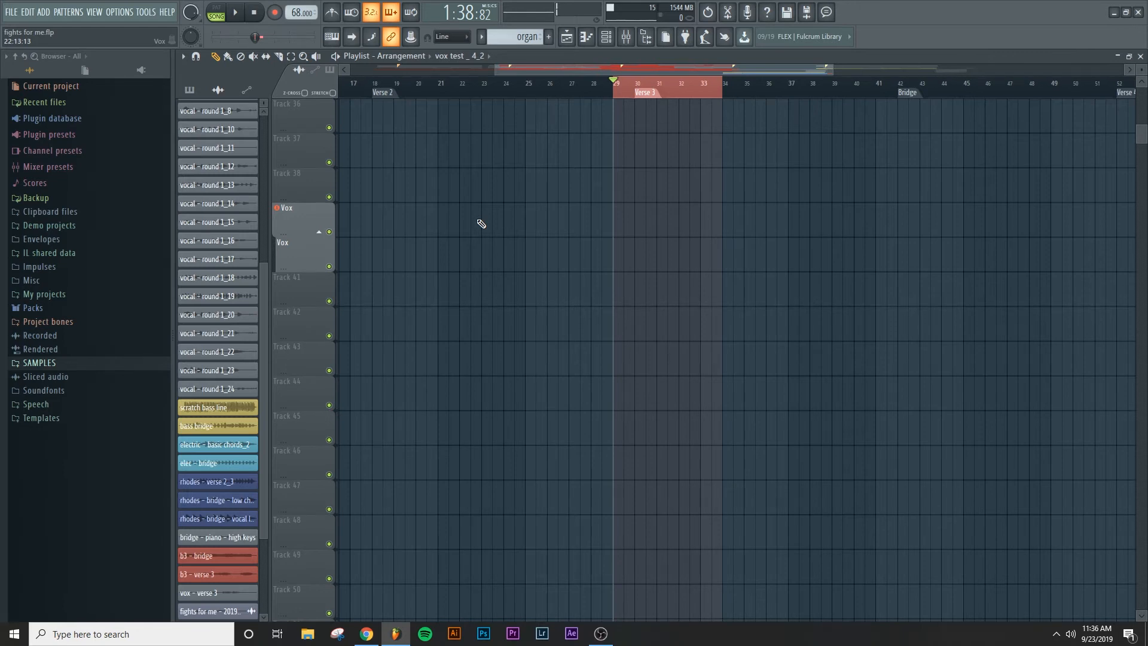
Disarm the Vox mixer track for disk recording and cancel choosing a new recording file
key(F9)
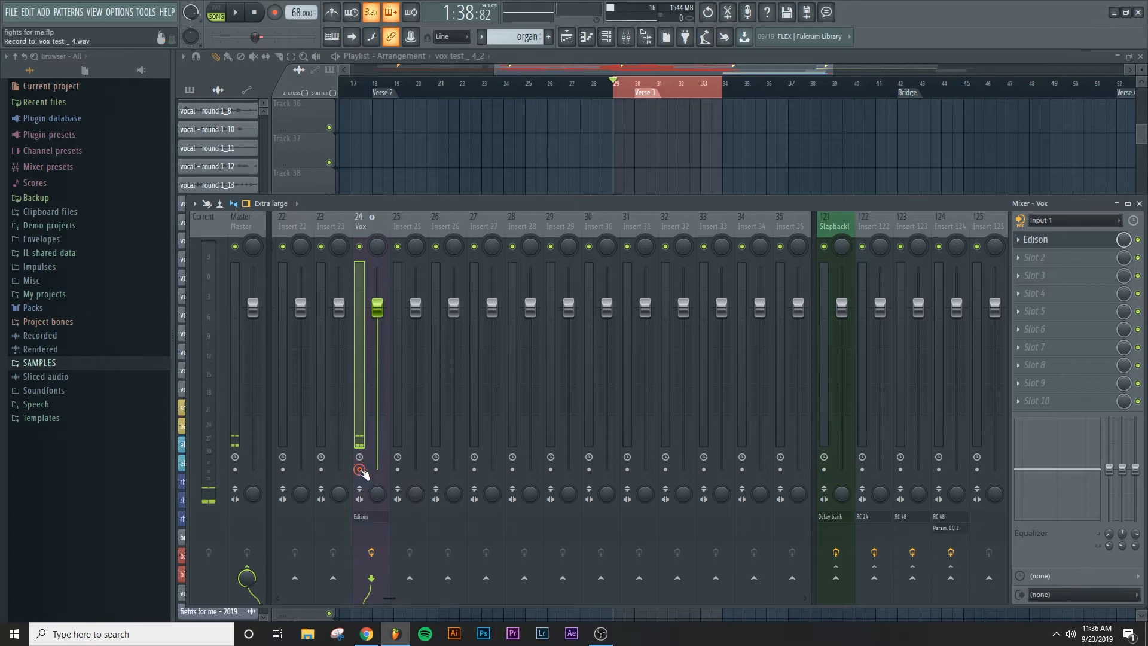
click(359, 470)
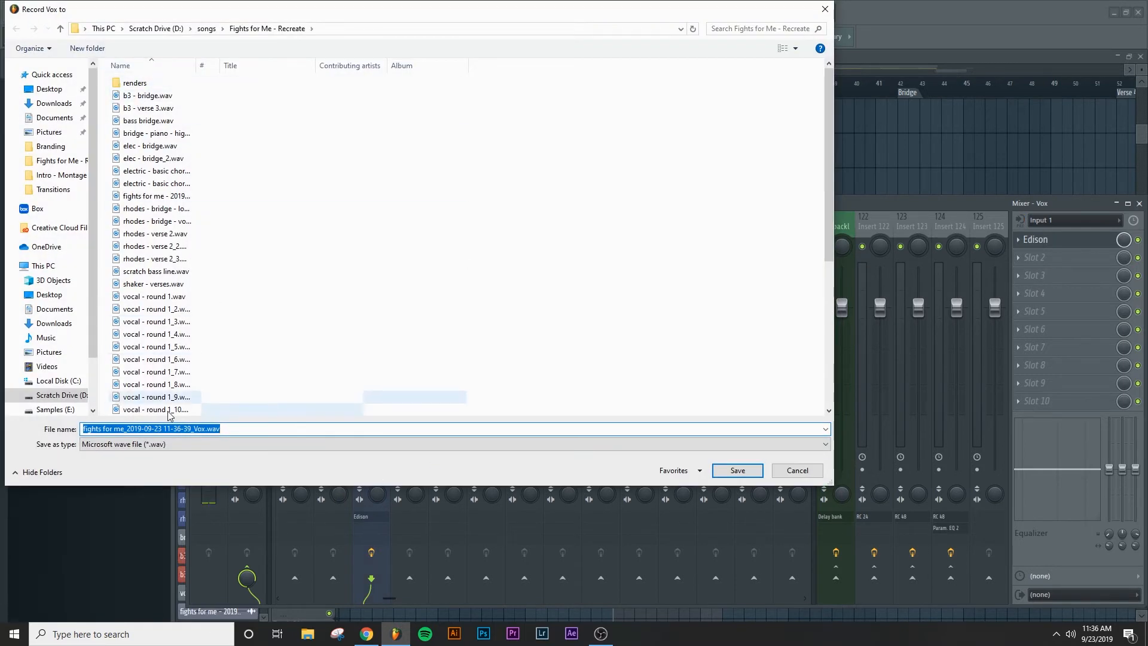
click(798, 470)
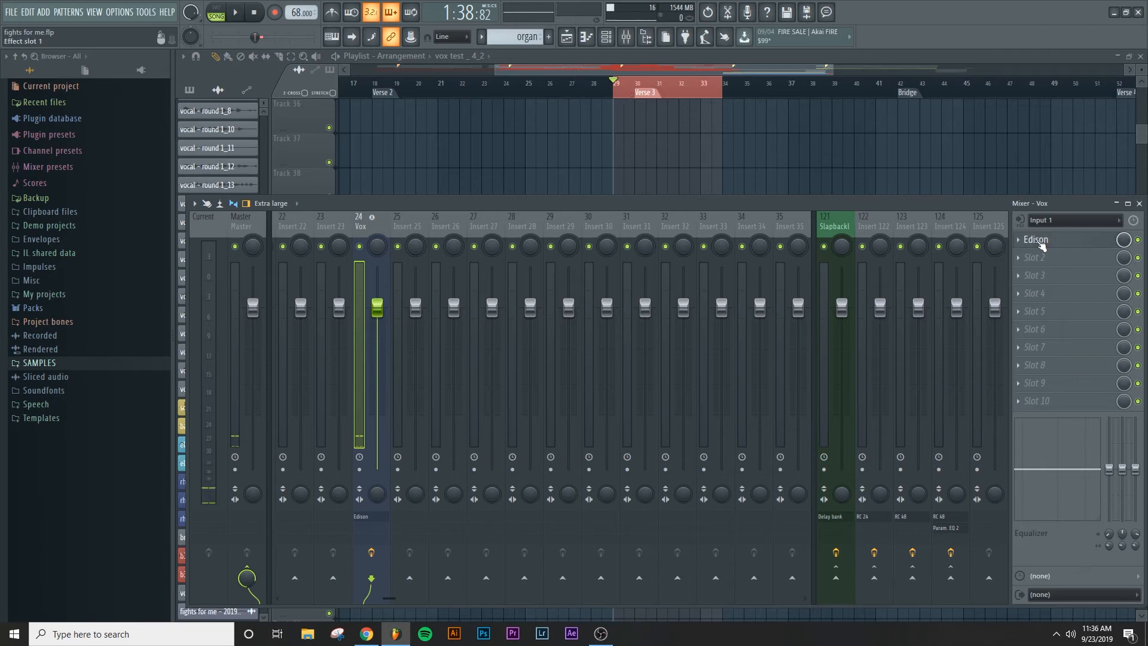
Examine the looped takes in the Vox mixer track's Edison, then return to the playlist
click(1035, 239)
drag(700, 282, 589, 161)
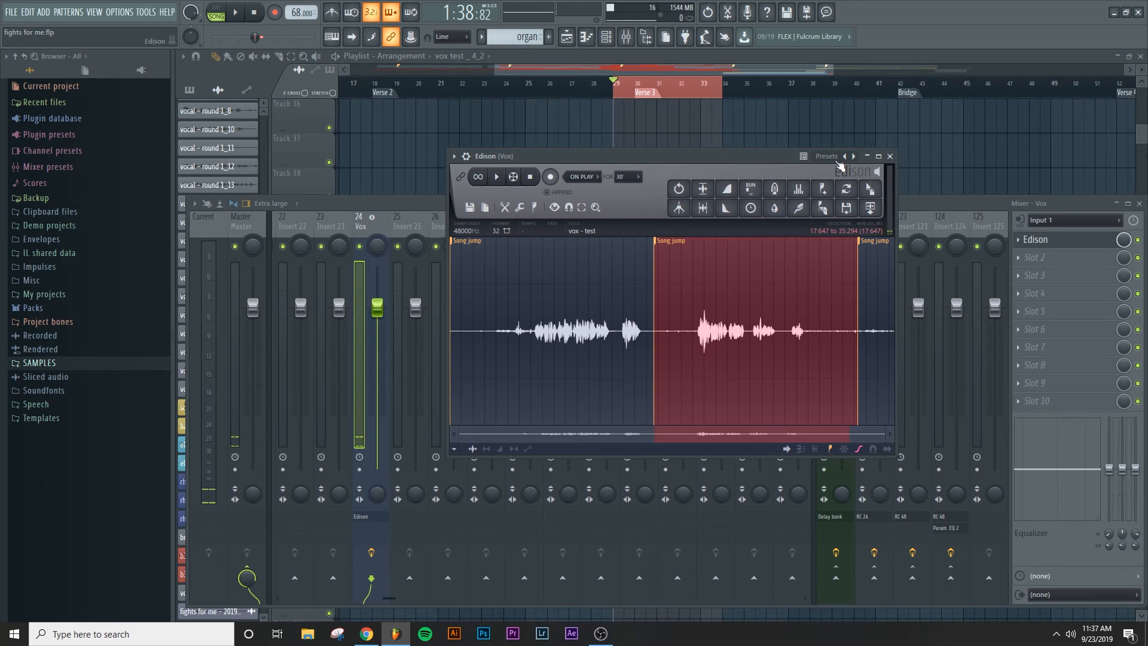
click(890, 157)
key(F9)
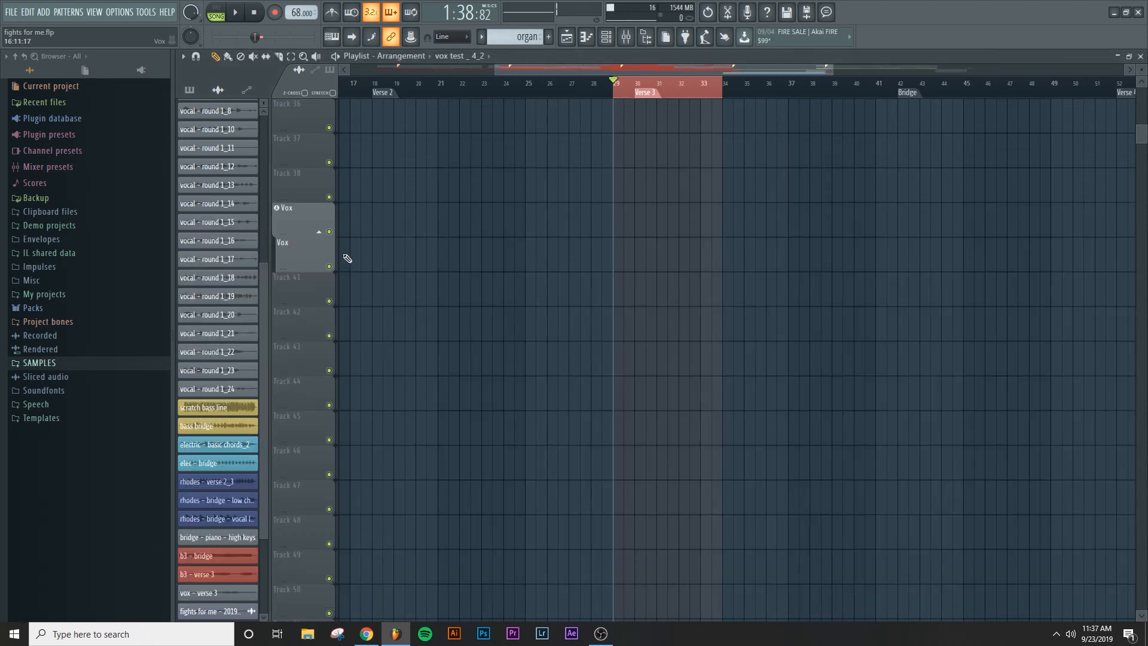
Collapse the Vox track group in the playlist
scroll(342, 256, down, 1)
click(319, 198)
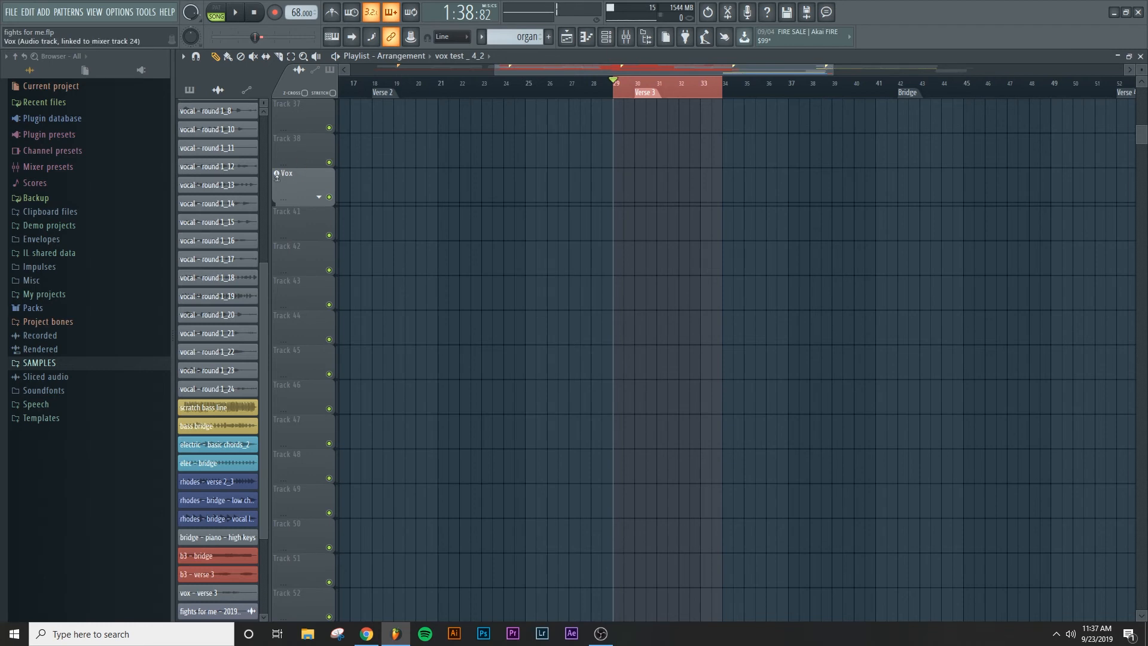